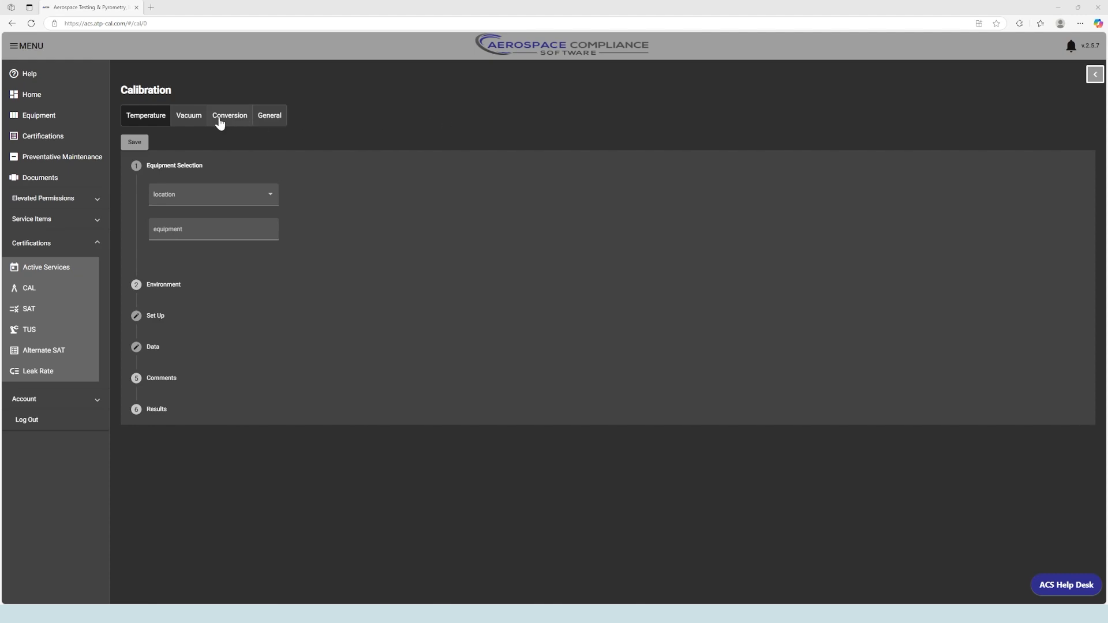
pyautogui.click(197, 121)
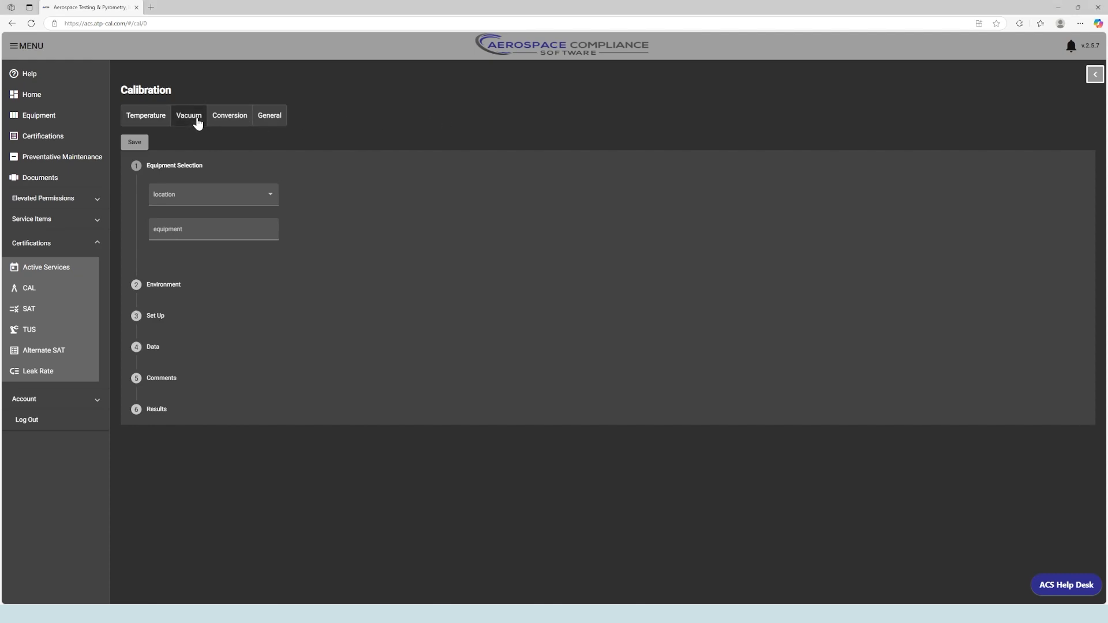
pyautogui.click(234, 121)
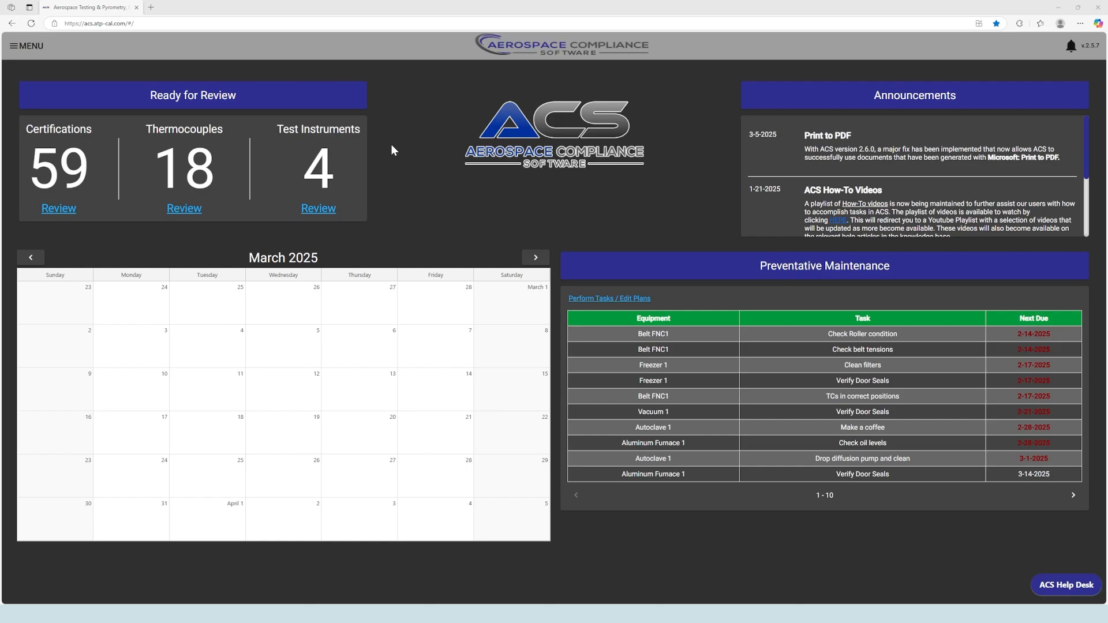
# - Open a new calibration (CAL) certification and choose the Temperature calibration type
pyautogui.click(15, 47)
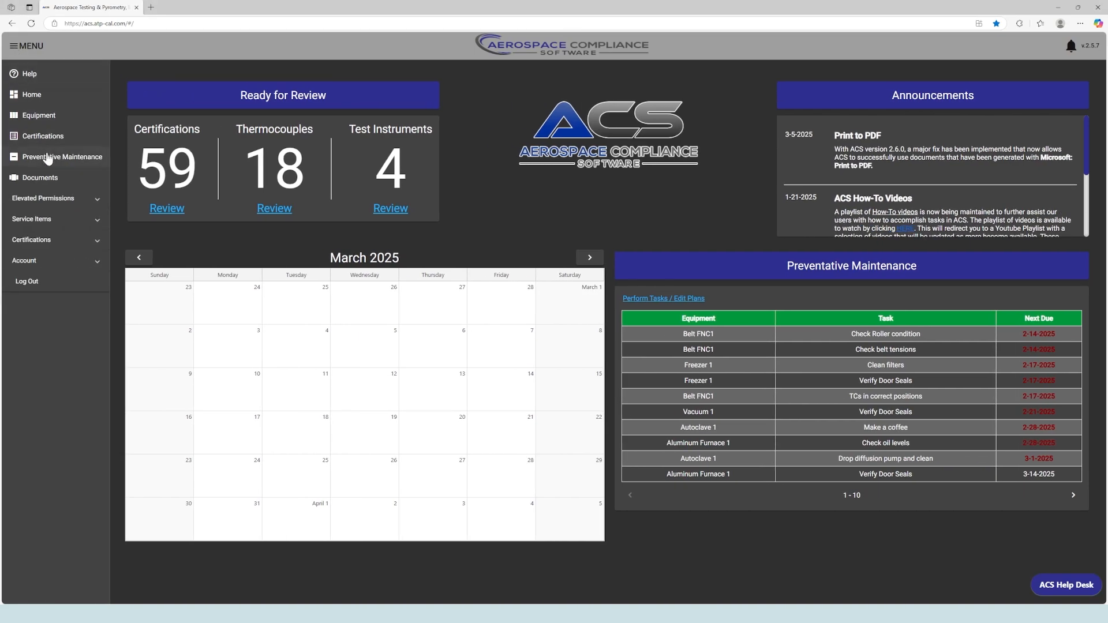
pyautogui.click(64, 246)
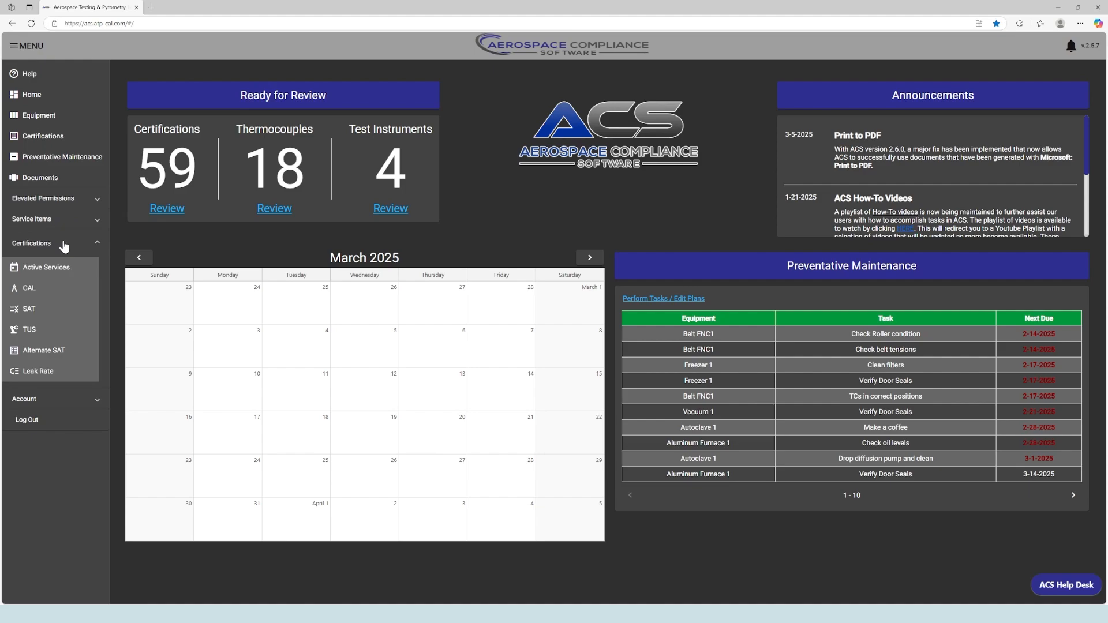
pyautogui.click(63, 290)
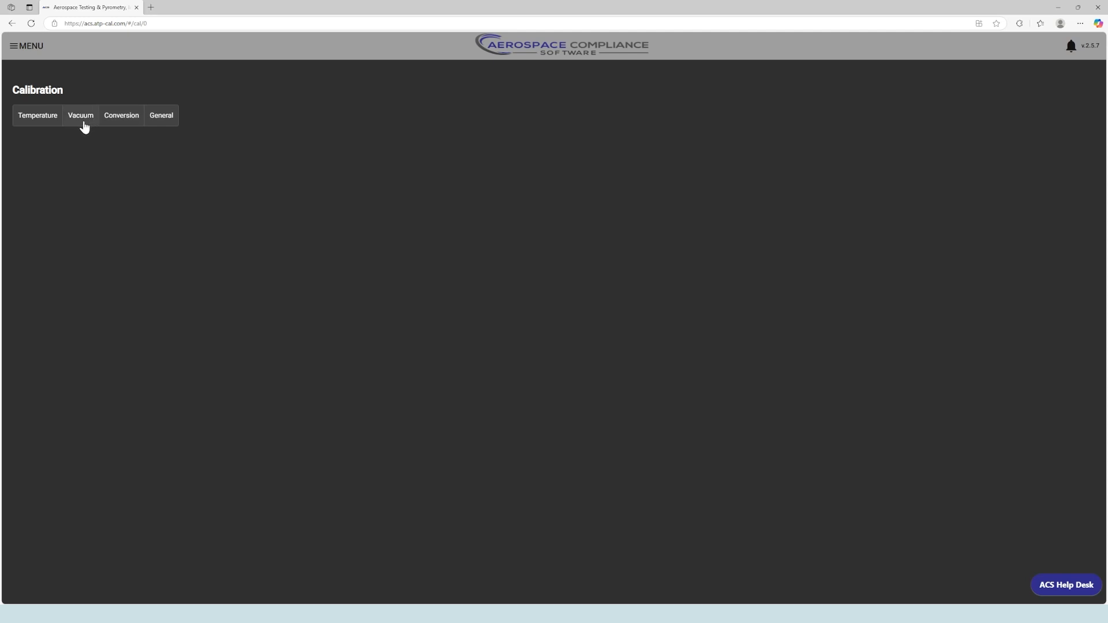
pyautogui.click(52, 128)
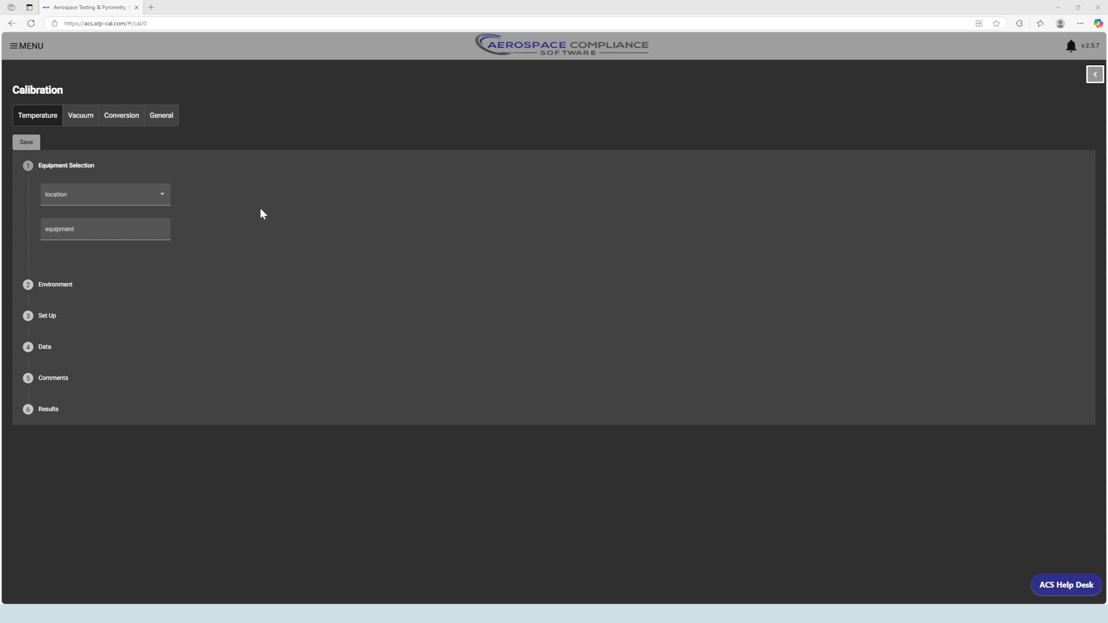
# - Select the available location and choose FNC1 as the equipment for the calibration
pyautogui.click(161, 198)
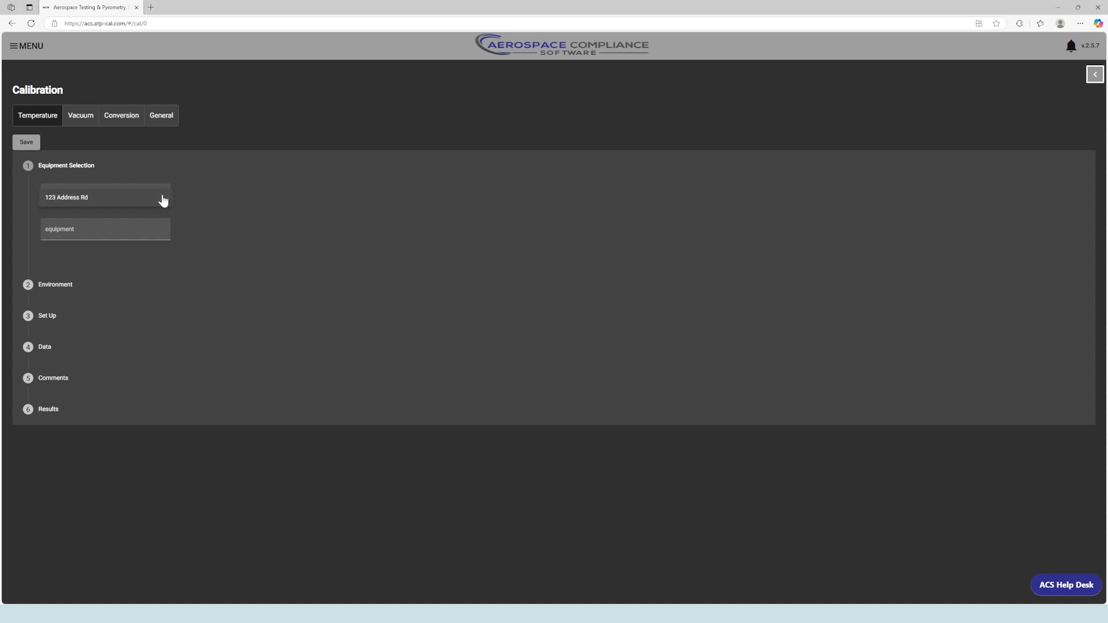
pyautogui.click(113, 201)
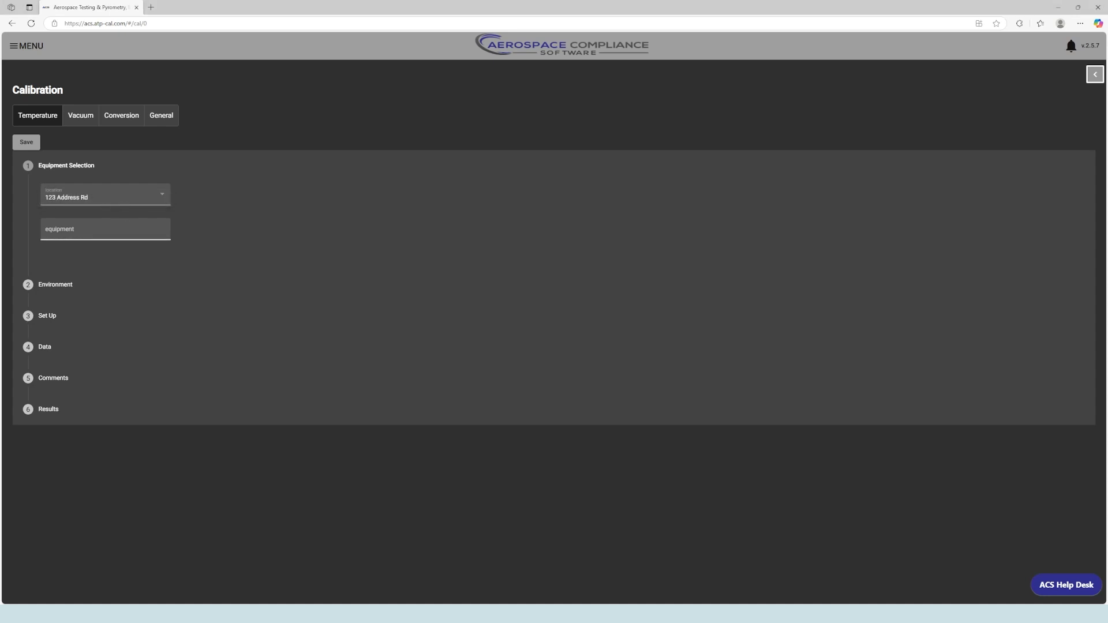
pyautogui.click(105, 230)
pyautogui.write('FN')
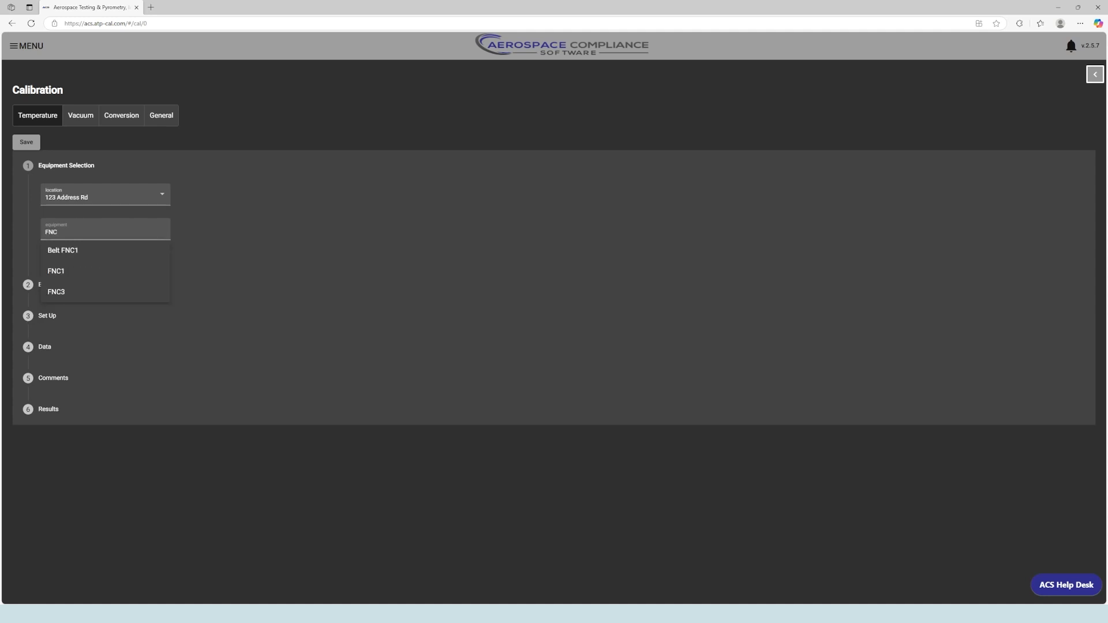
pyautogui.write('C')
pyautogui.click(126, 271)
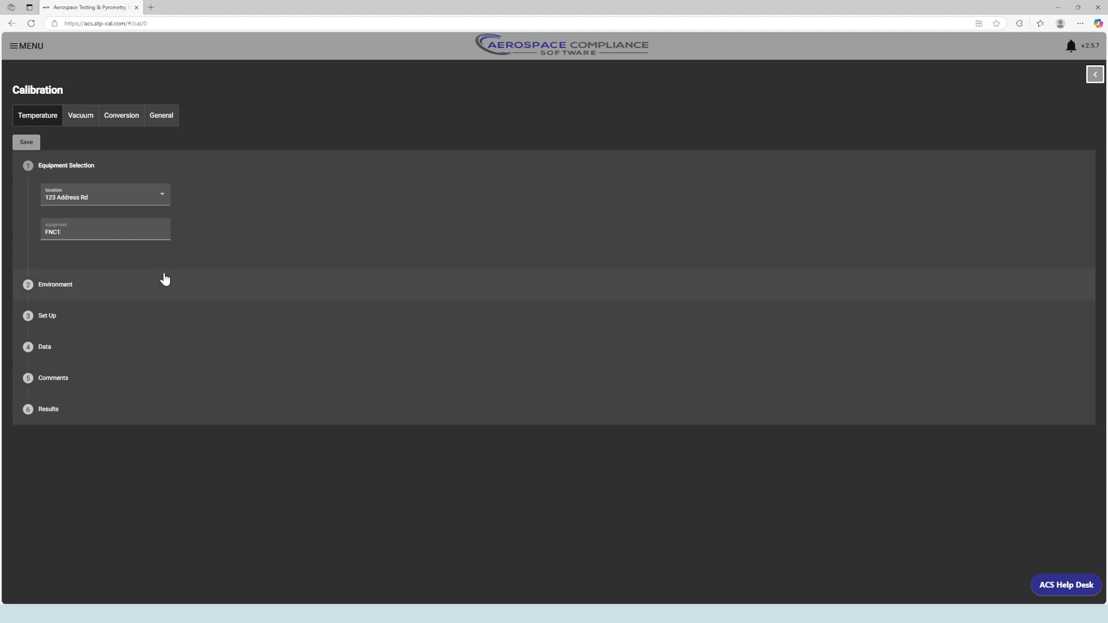
# - Fill in the environment section with a temperature of 70 °F and a humidity of 50
pyautogui.click(165, 294)
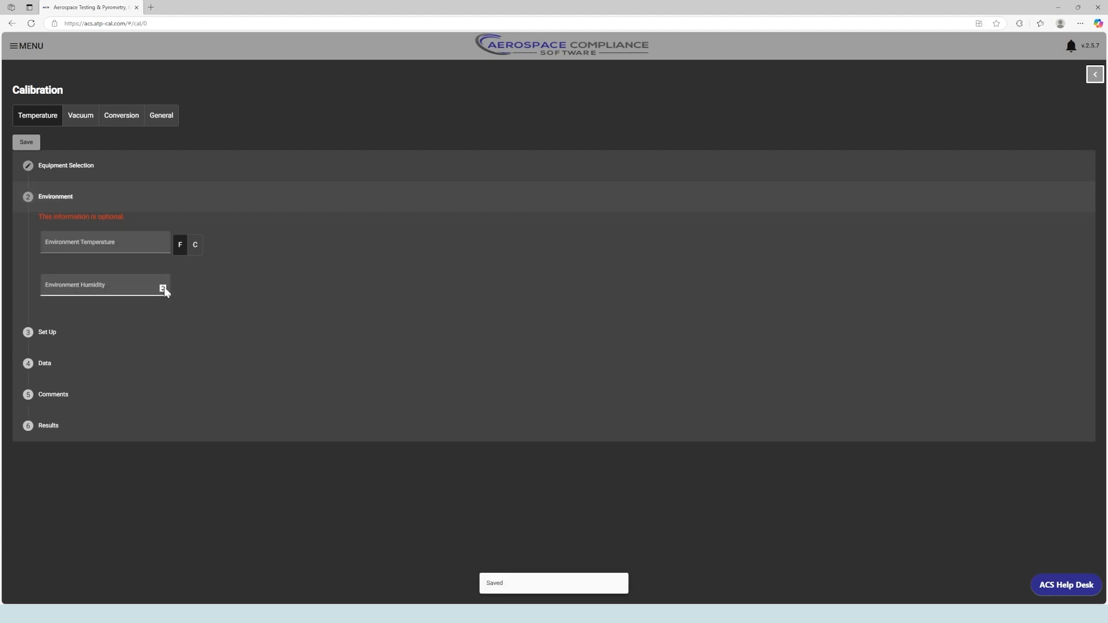
pyautogui.click(132, 250)
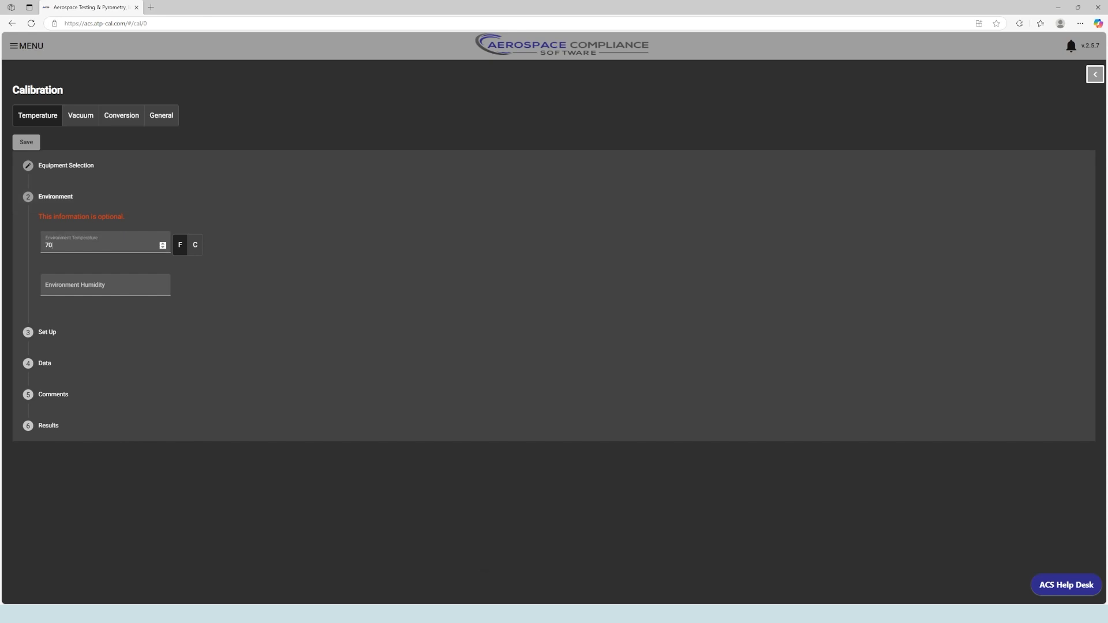
pyautogui.press('Tab')
pyautogui.press('Tab')
pyautogui.press('Tab')
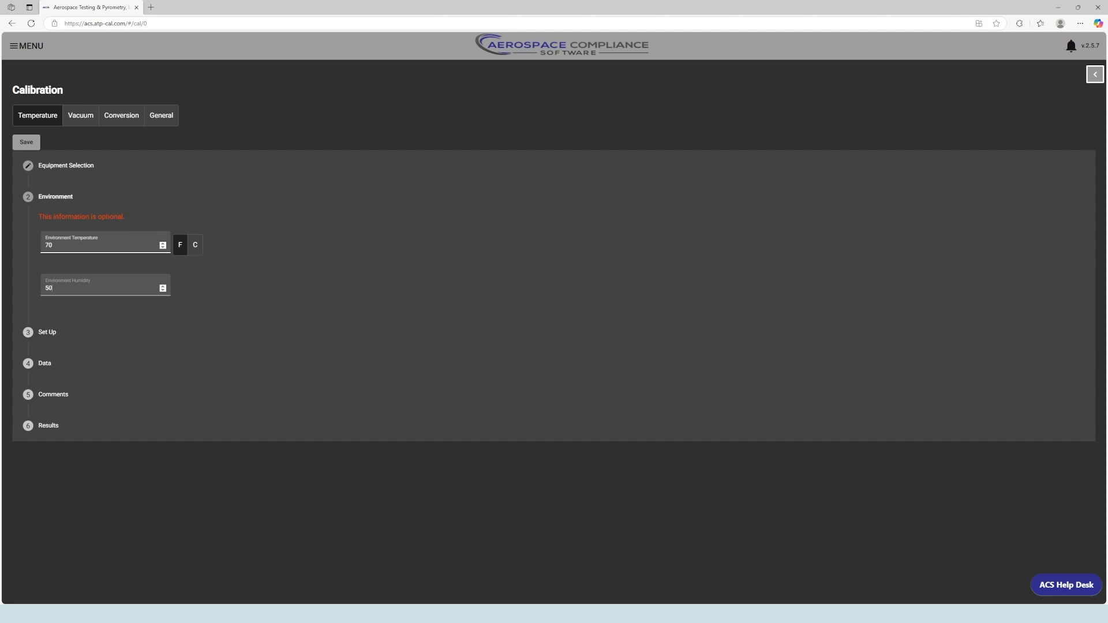
# - In the set-up section, mark the test as not completed today and set the actual test date to 3/1/2025
pyautogui.click(125, 334)
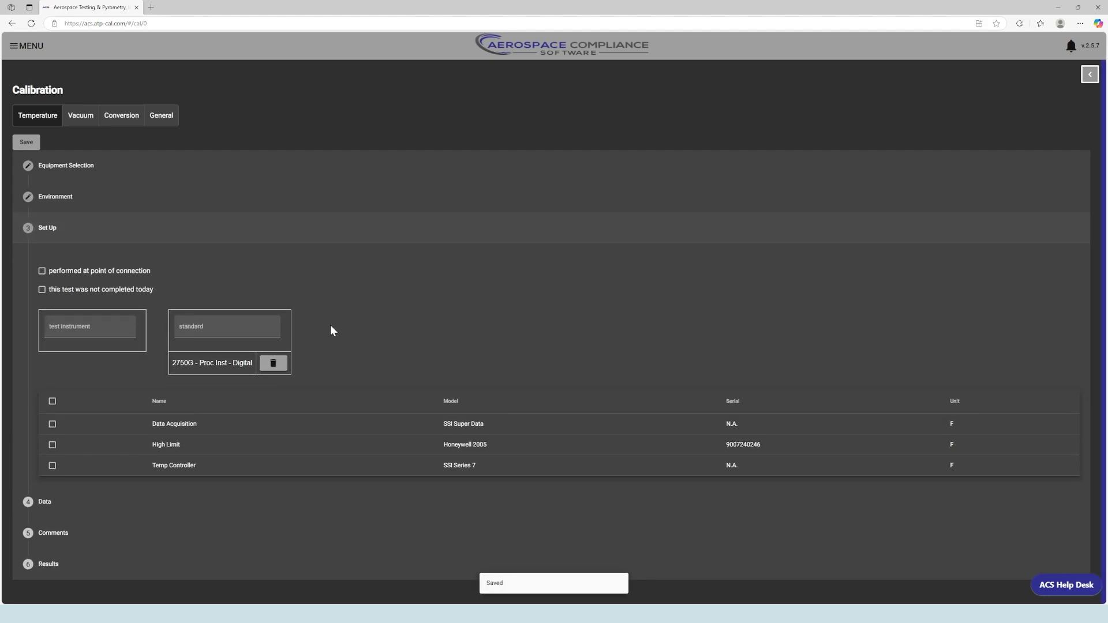
pyautogui.press('Tab')
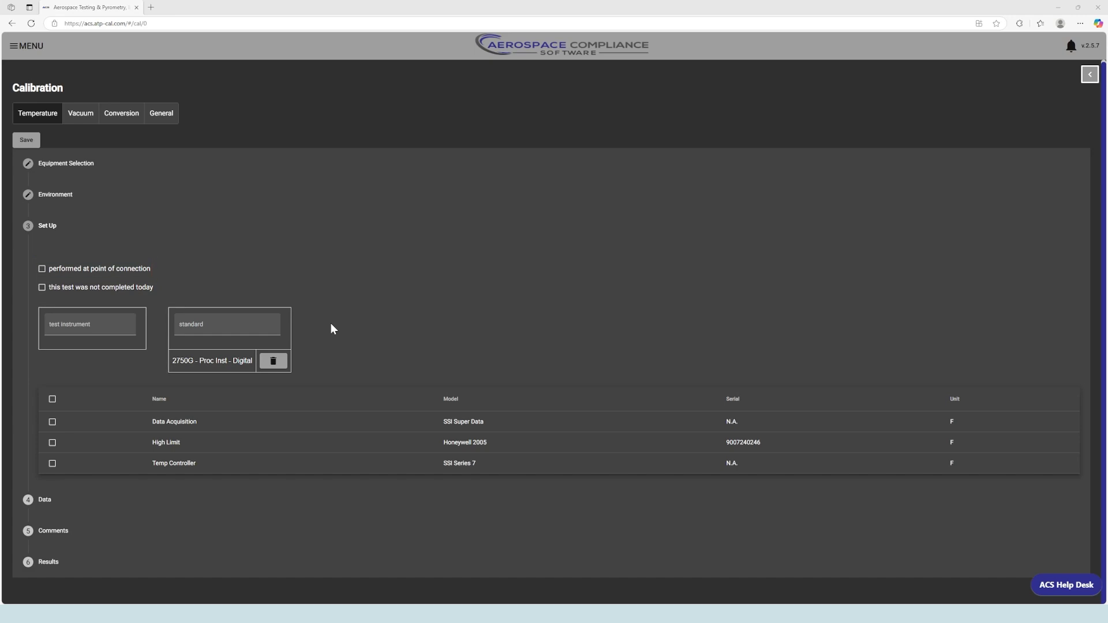
pyautogui.click(41, 288)
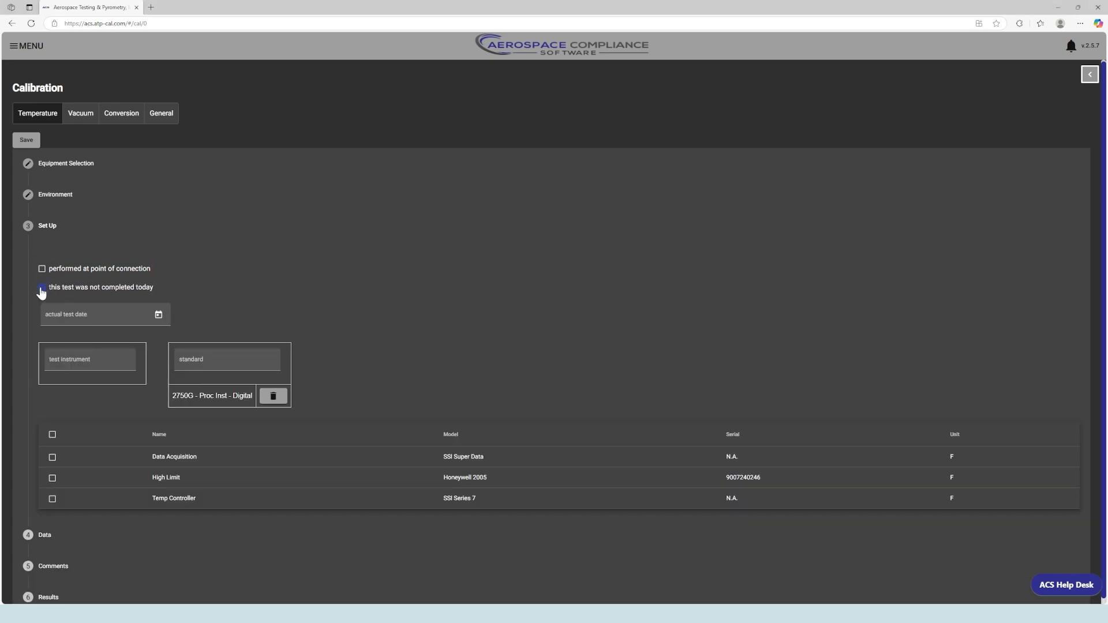
pyautogui.click(104, 314)
pyautogui.write('3/1/2025')
# - Find and add Recorder01 as the test instrument
pyautogui.click(105, 362)
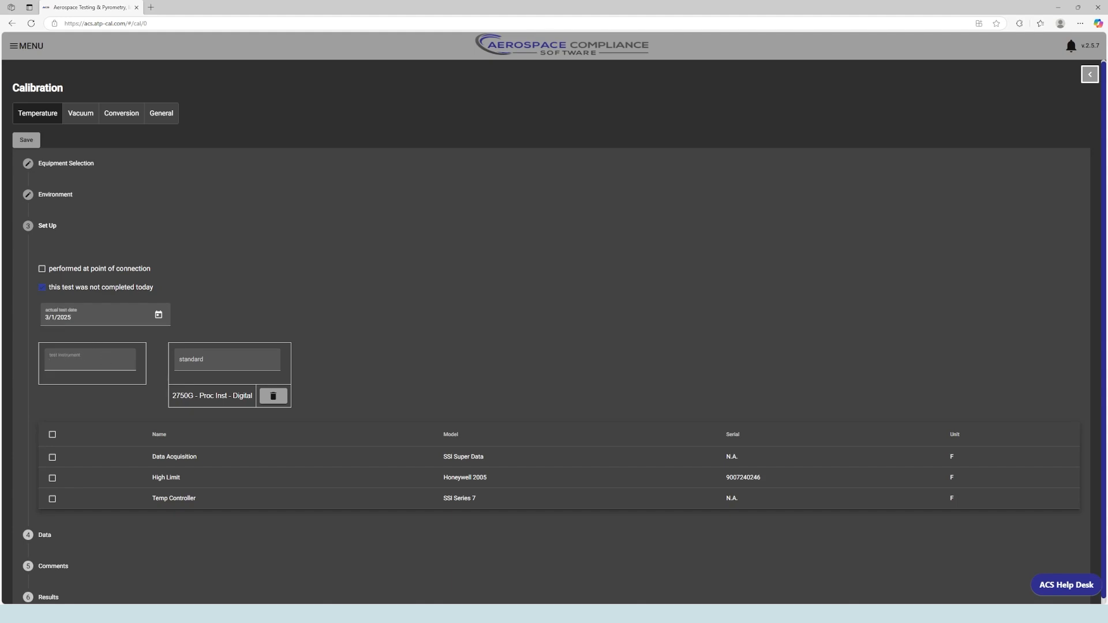
pyautogui.write('Record')
pyautogui.click(103, 382)
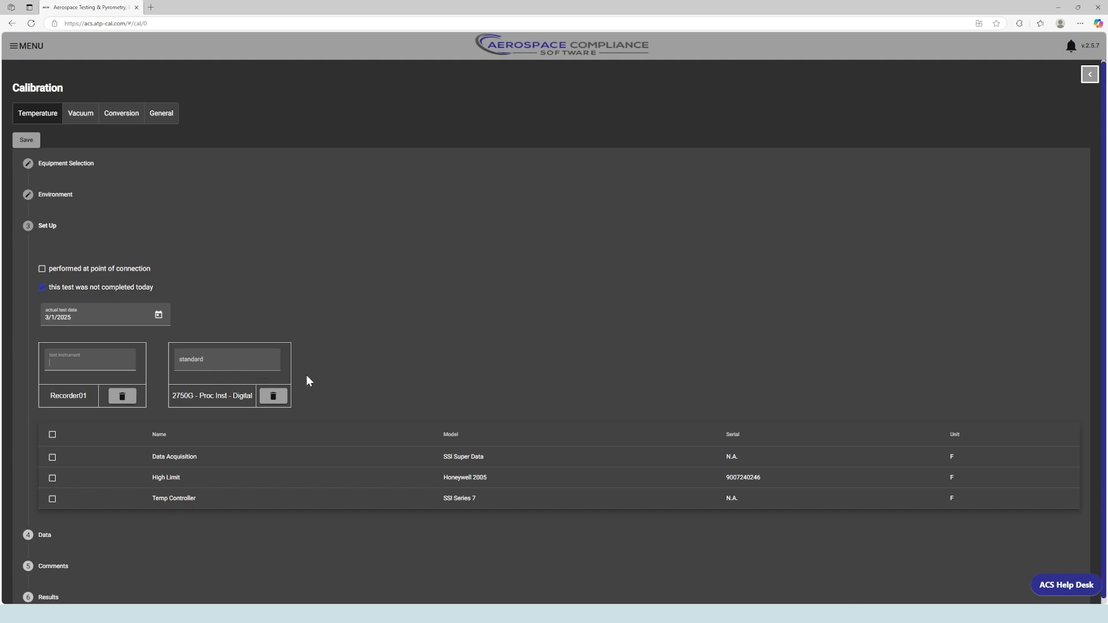
# - Add the standard 2750H - Proc Inst - Digital and remove 2750G - Proc Inst - Digital
pyautogui.click(230, 361)
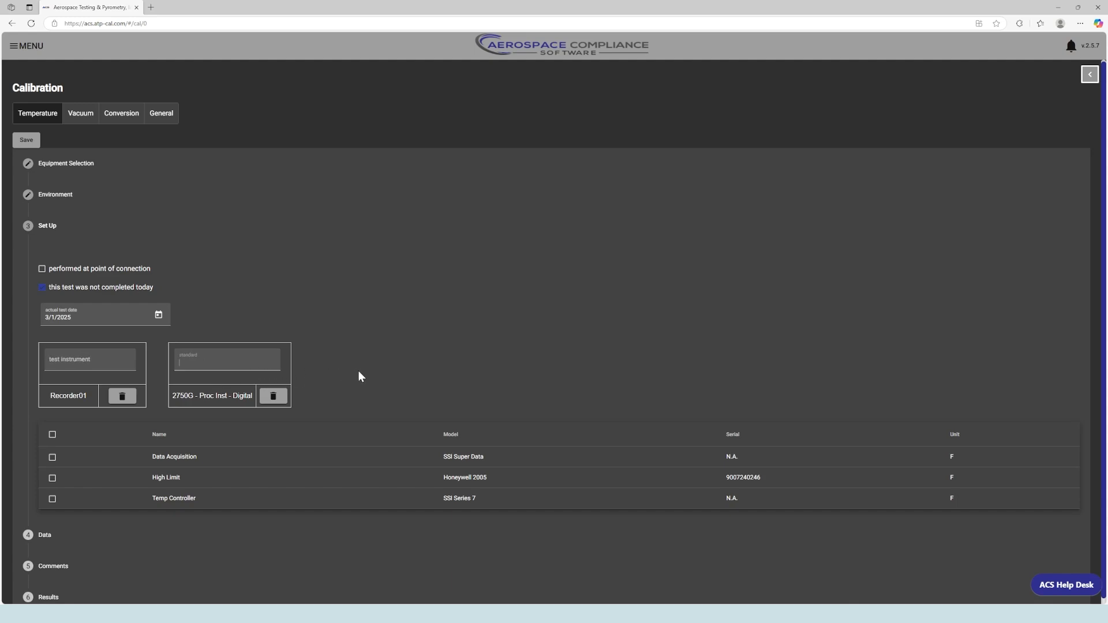
pyautogui.write('2750')
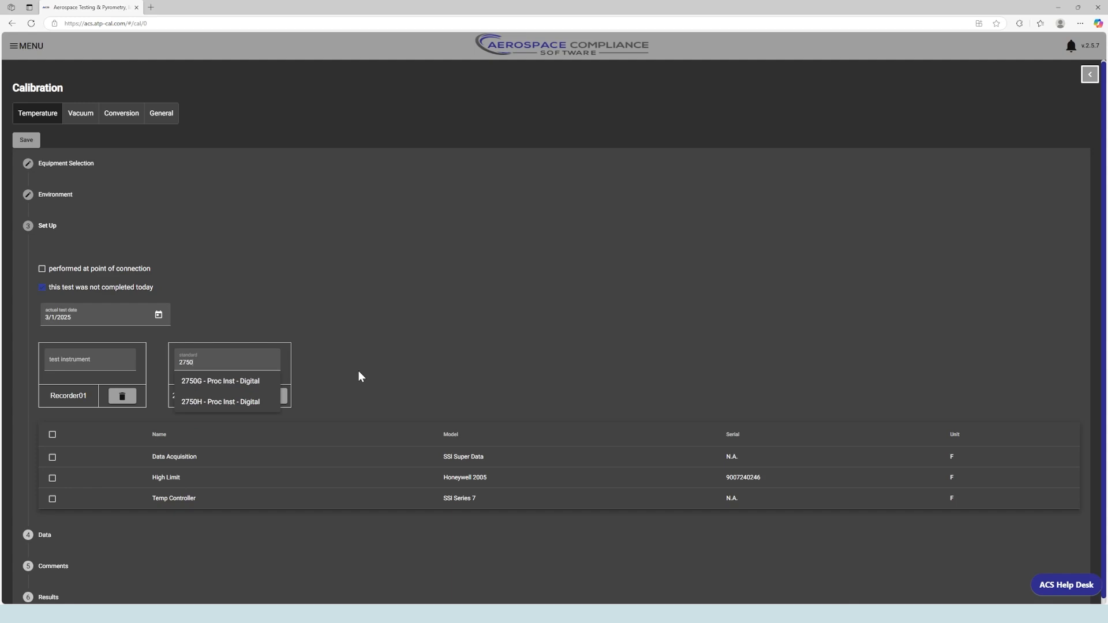
pyautogui.click(236, 402)
pyautogui.click(274, 397)
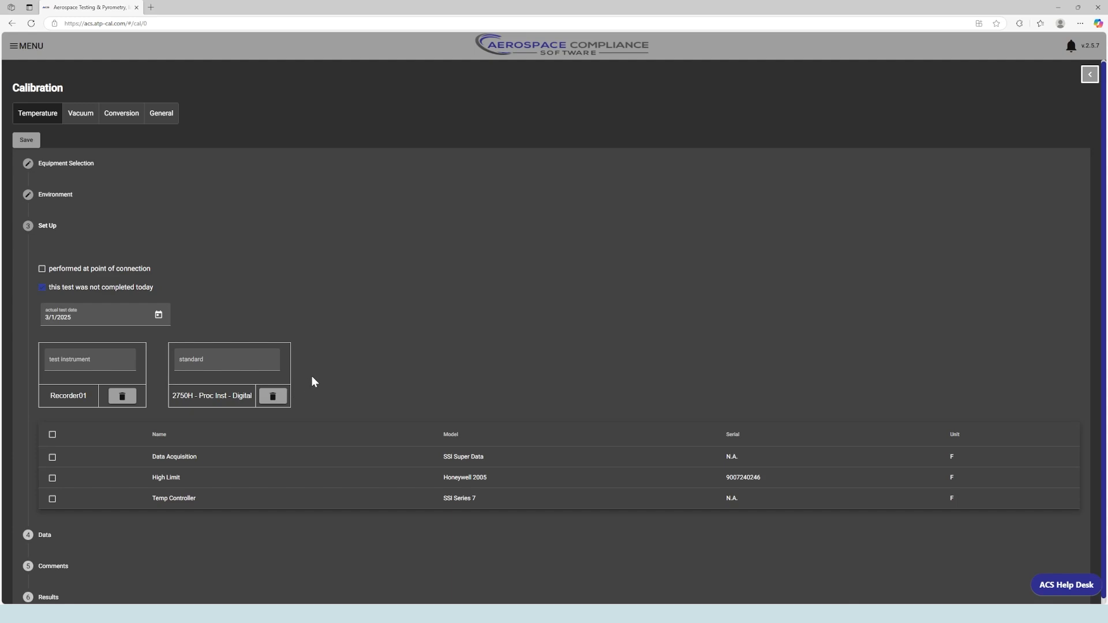
# - Include all listed instruments in the calibration: Data Acquisition, High Limit and Temp Controller
pyautogui.click(52, 435)
pyautogui.click(53, 500)
pyautogui.scroll(-1, 135, 452)
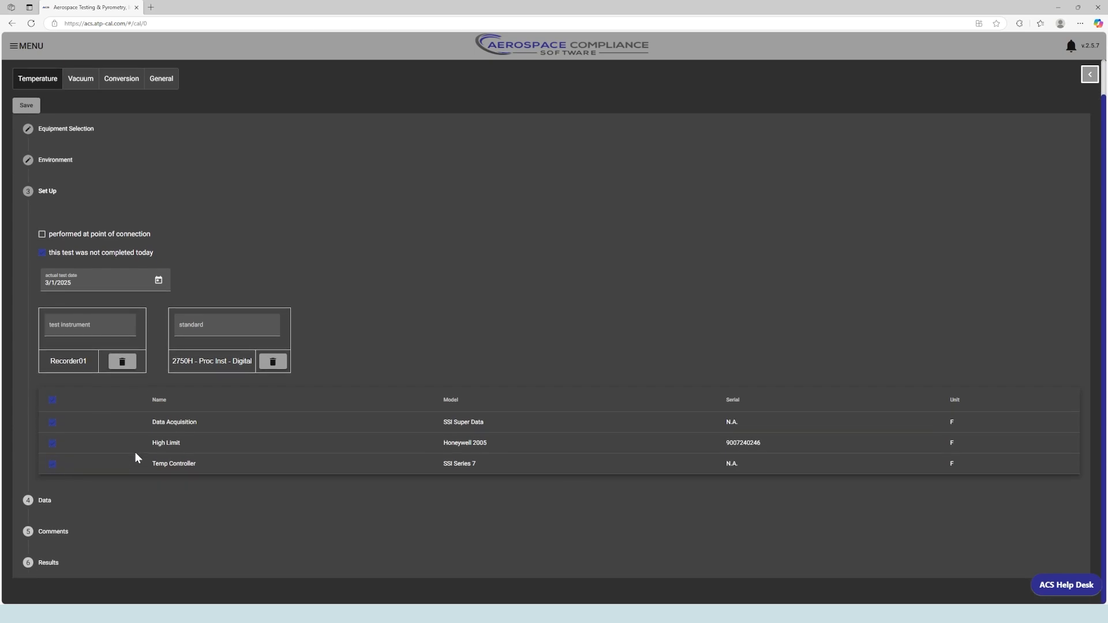
# - Open the calibration data by calibration point and enter a found reading of 150 for the instruments at the 150 °F point
pyautogui.click(220, 504)
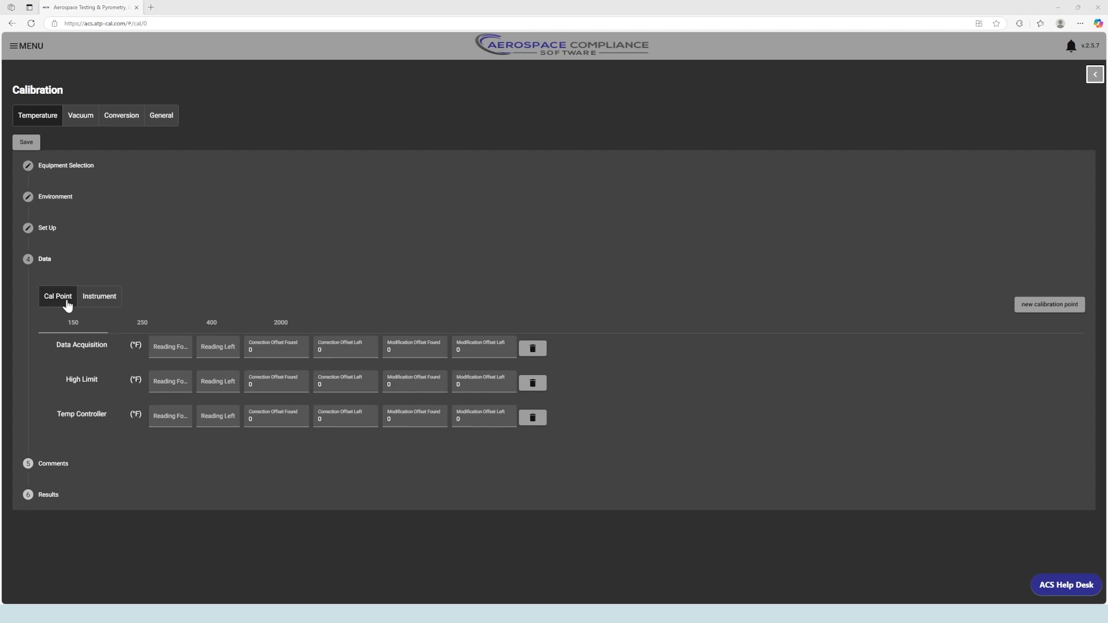
pyautogui.click(118, 305)
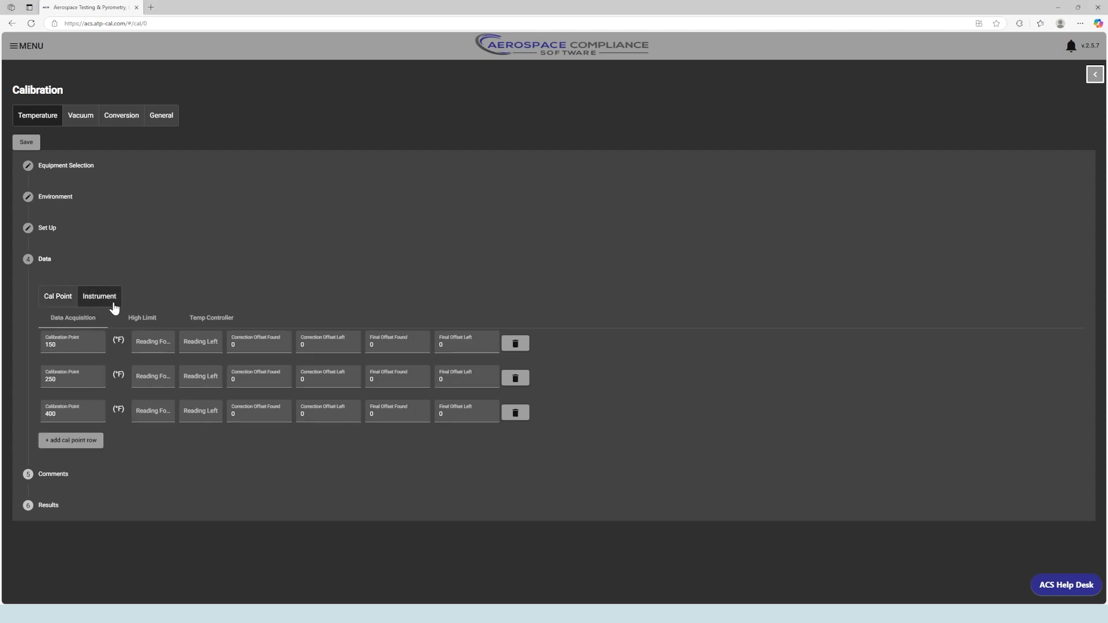
pyautogui.click(68, 303)
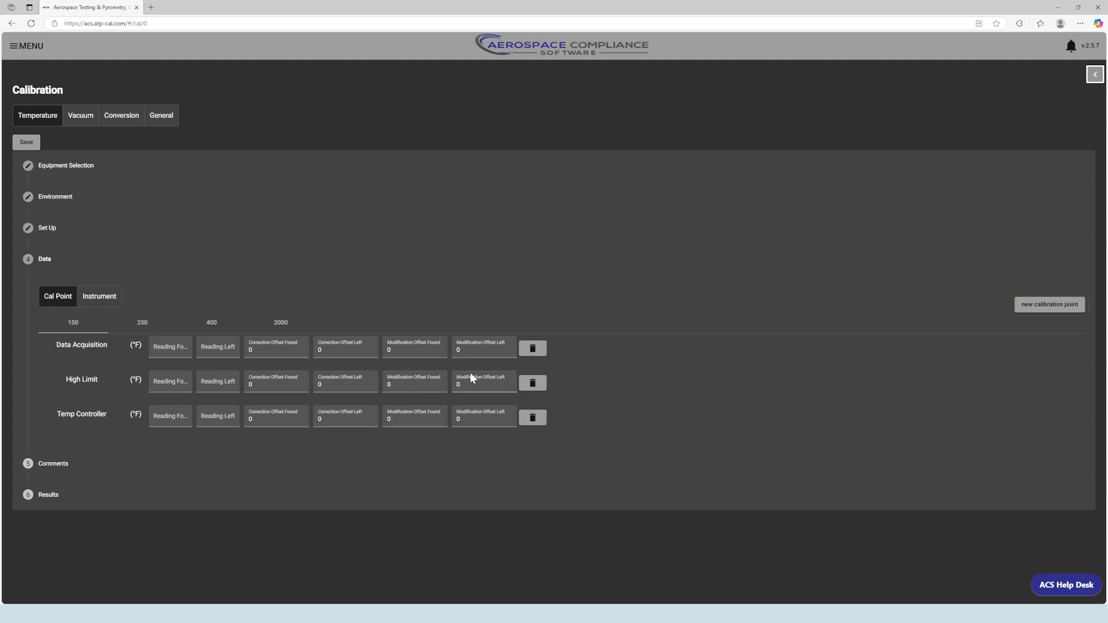
pyautogui.click(175, 354)
pyautogui.write('150')
pyautogui.click(176, 381)
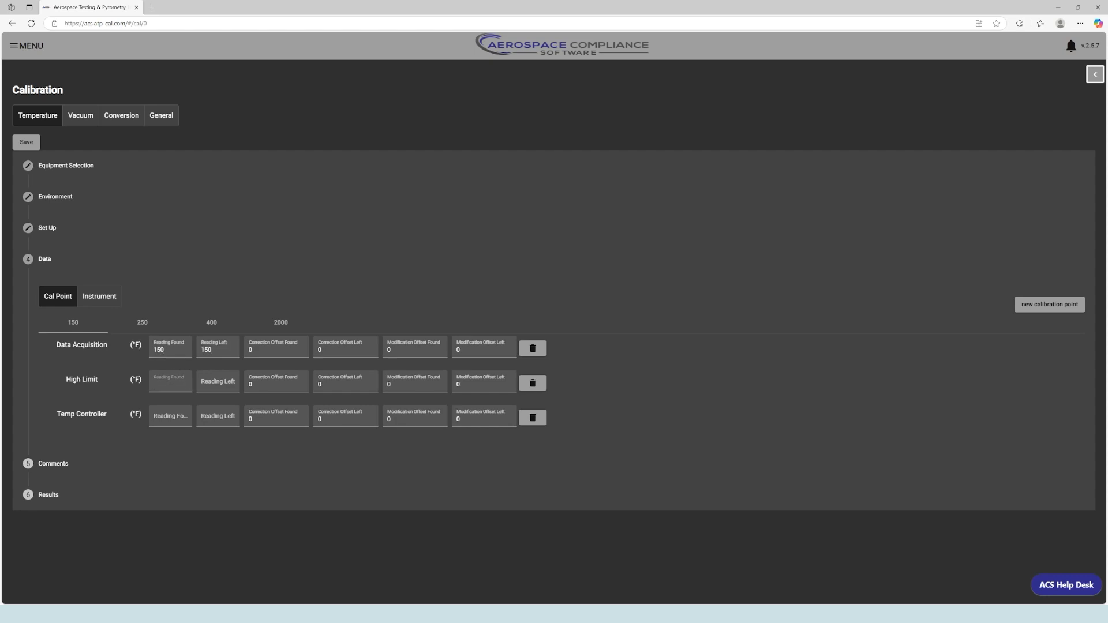
pyautogui.write('150')
pyautogui.click(176, 416)
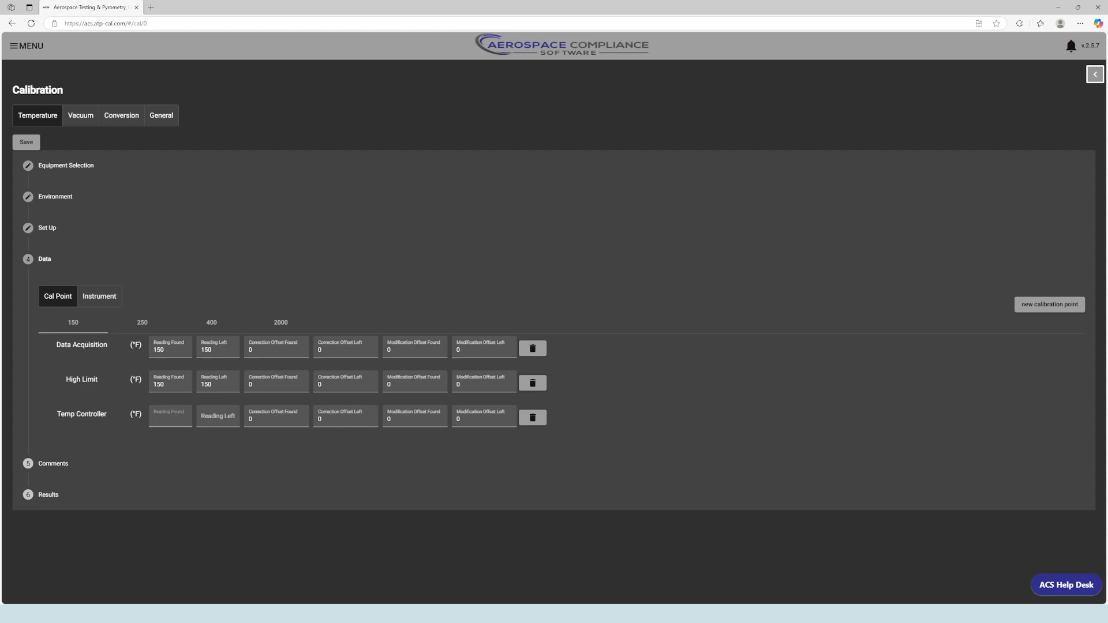
pyautogui.click(119, 393)
# - At the 250 °F calibration point, enter a found reading of 250 for Data Acquisition, High Limit and Temp Controller
pyautogui.click(140, 325)
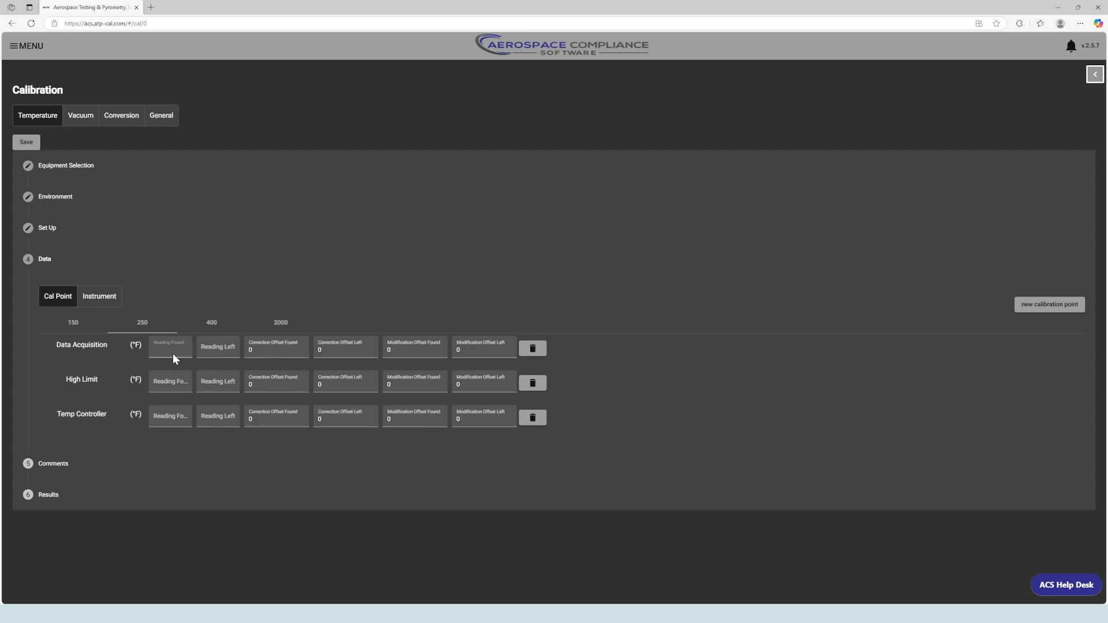
pyautogui.click(172, 353)
pyautogui.write('250')
pyautogui.click(179, 389)
pyautogui.write('250')
pyautogui.click(173, 421)
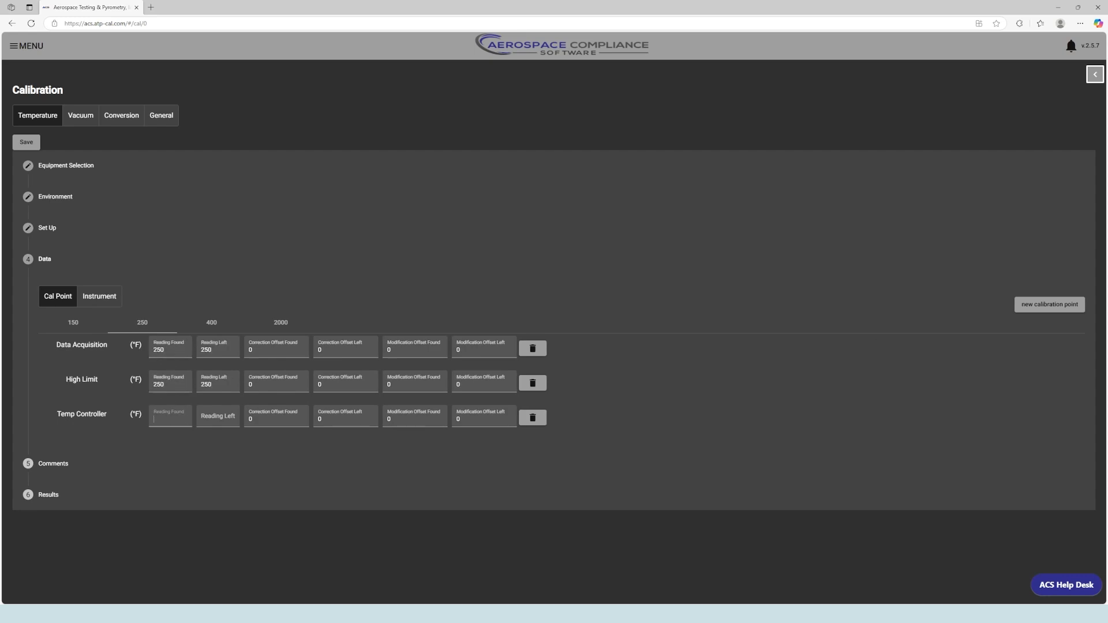
pyautogui.write('250')
pyautogui.click(112, 400)
# - Change the last digit of Data Acquisition's left reading to 1 at the 250 °F calibration point
pyautogui.moveTo(215, 351); pyautogui.dragTo(209, 350)
pyautogui.write('1')
pyautogui.click(103, 362)
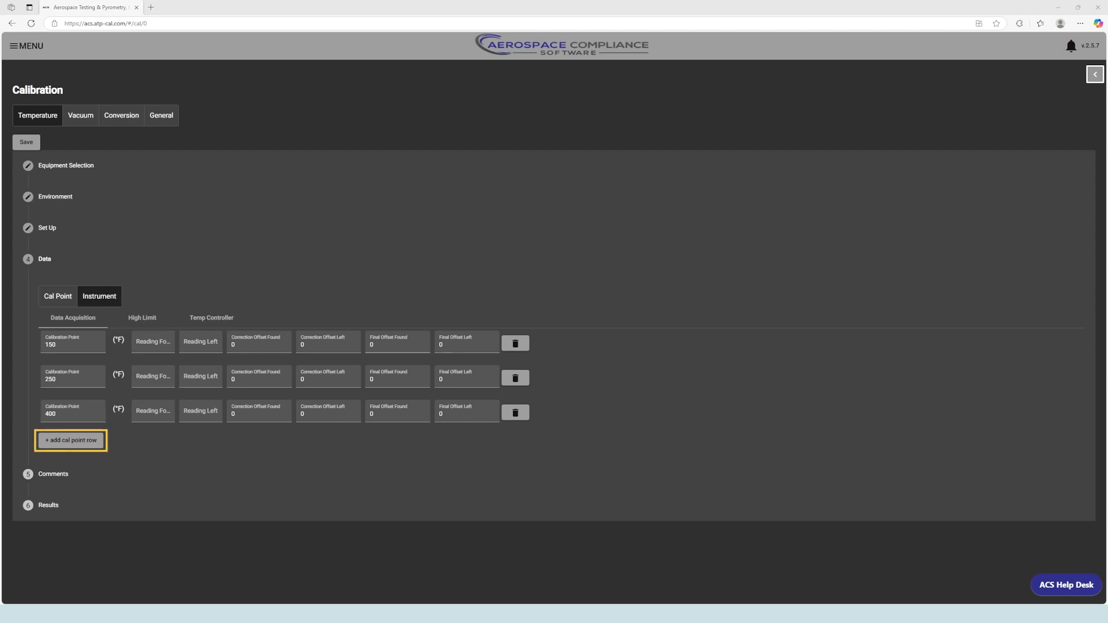
# - In the by-instrument data view, enter Data Acquisition found readings of 150, 250 and 400 at the matching calibration points
pyautogui.click(153, 343)
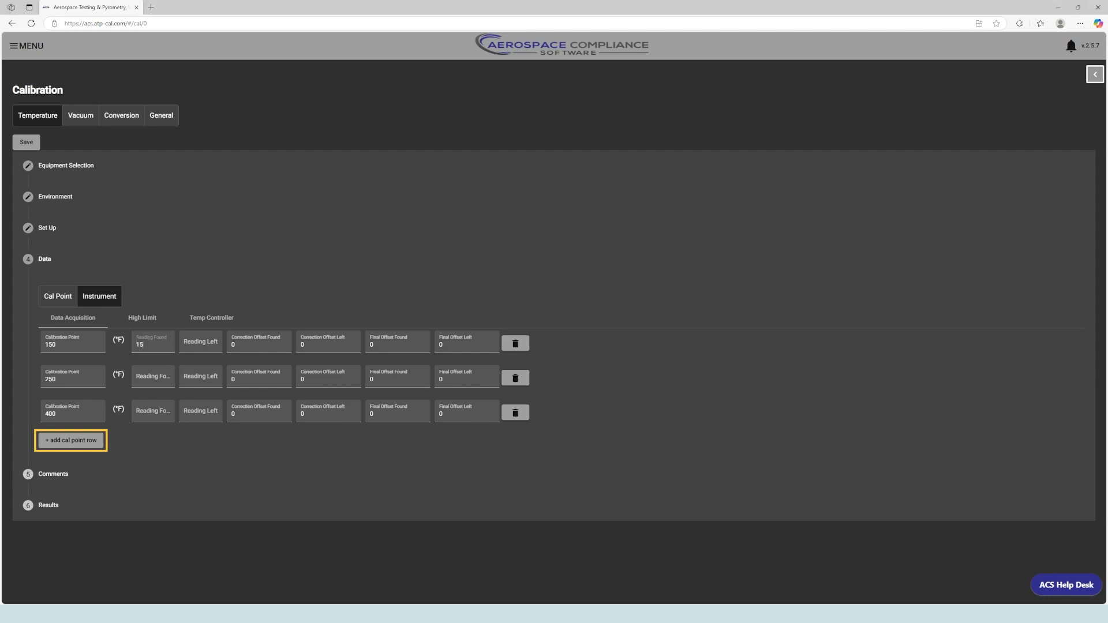
pyautogui.click(153, 376)
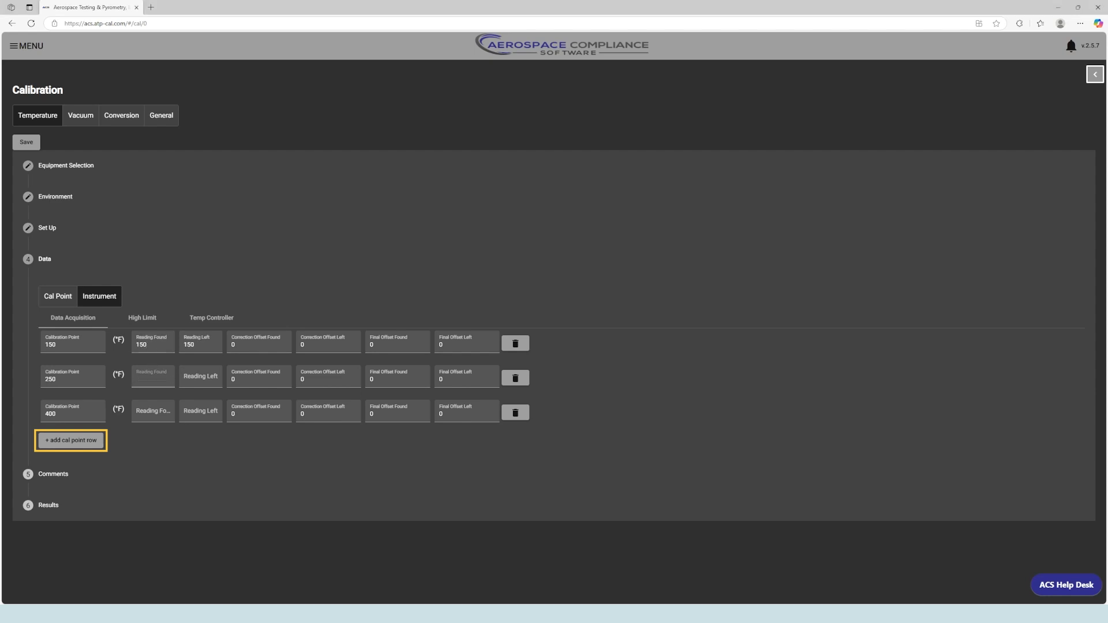
pyautogui.write('250')
pyautogui.click(157, 407)
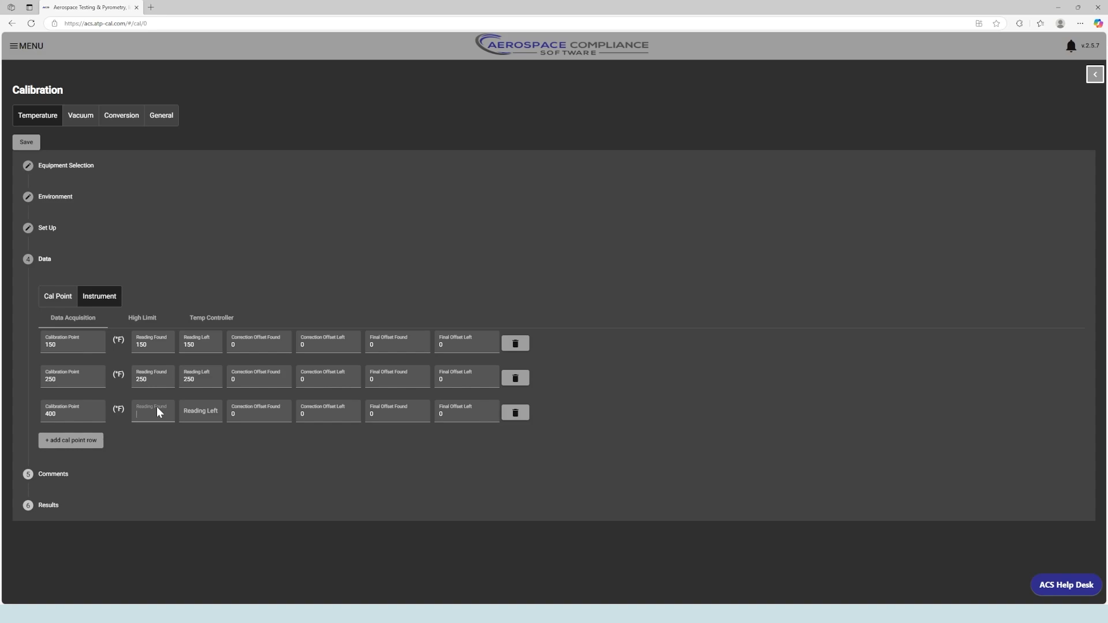
pyautogui.write('400')
# - In the by-instrument data, enter High Limit found readings of 400 and 2000 at the matching calibration points
pyautogui.click(153, 320)
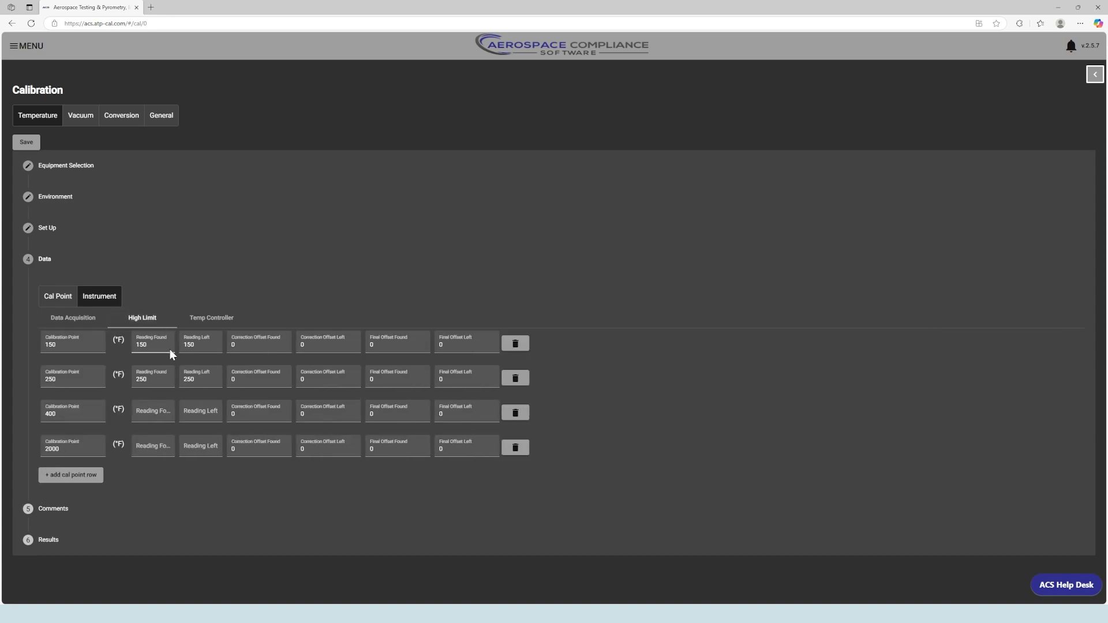
pyautogui.click(149, 408)
pyautogui.write('400')
pyautogui.click(157, 447)
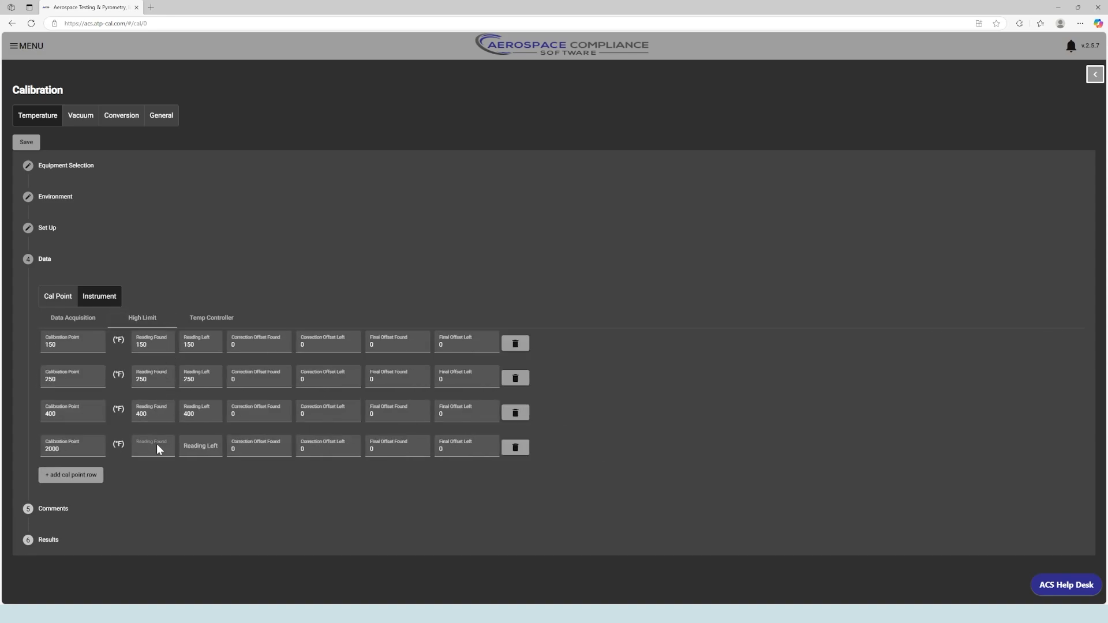
pyautogui.click(566, 390)
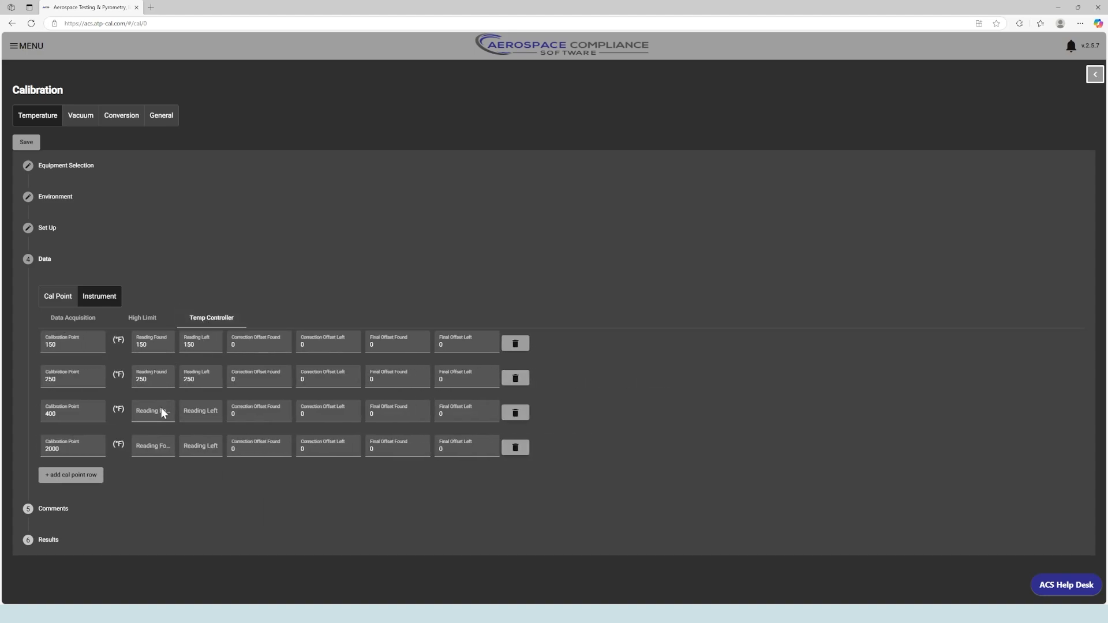
# - Enter Temp Controller found readings of 400 and 2000 at the matching calibration points
pyautogui.click(162, 410)
pyautogui.write('400')
pyautogui.press('Tab')
pyautogui.write('200')
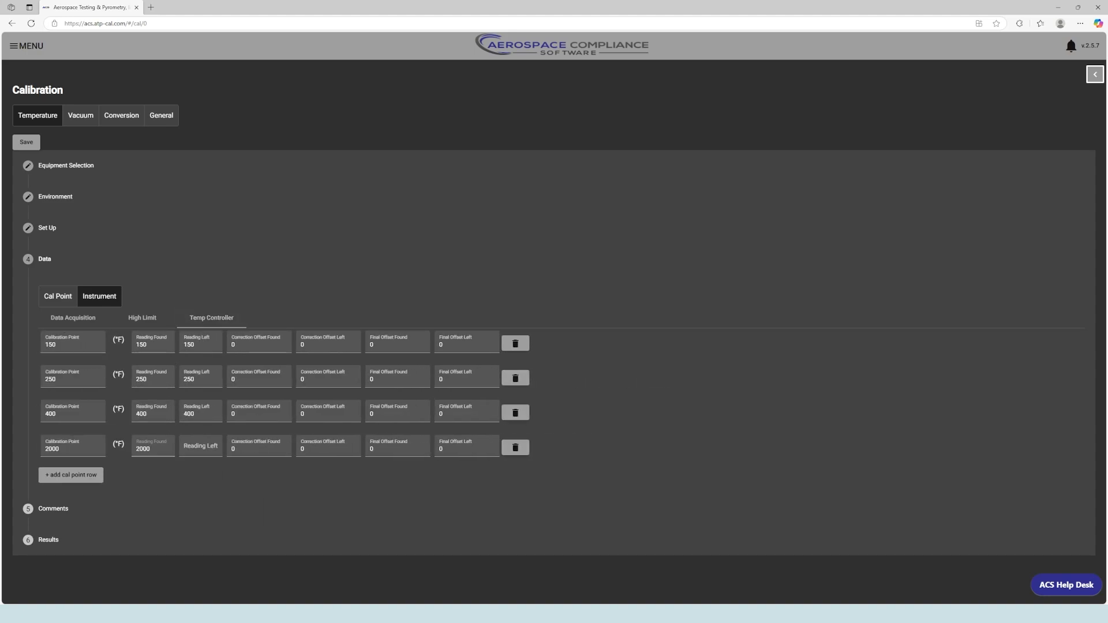
pyautogui.click(571, 393)
# - Add the comment "This comment will appear on the cert" to the temperature calibration
pyautogui.click(531, 512)
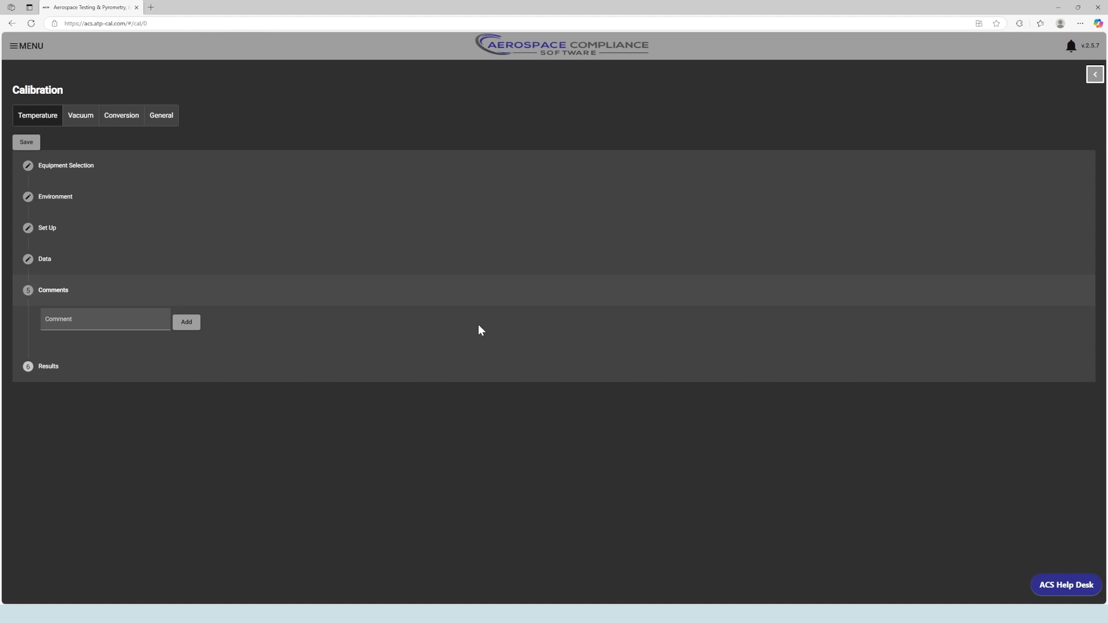
pyautogui.click(105, 321)
pyautogui.write('This comment will appear on')
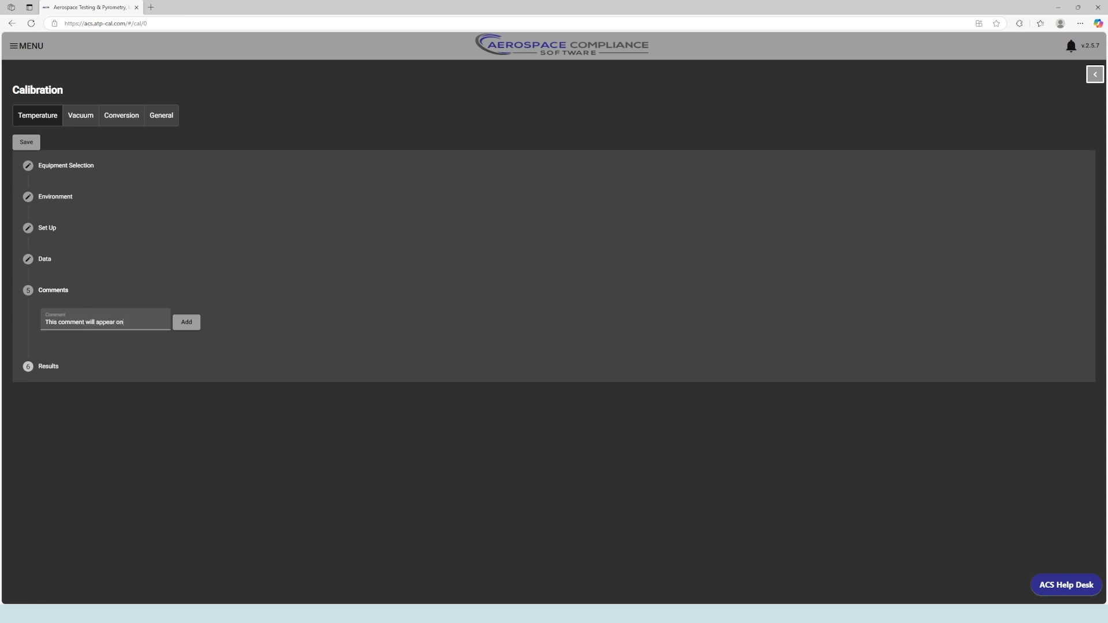
pyautogui.write(' the cert')
pyautogui.click(193, 326)
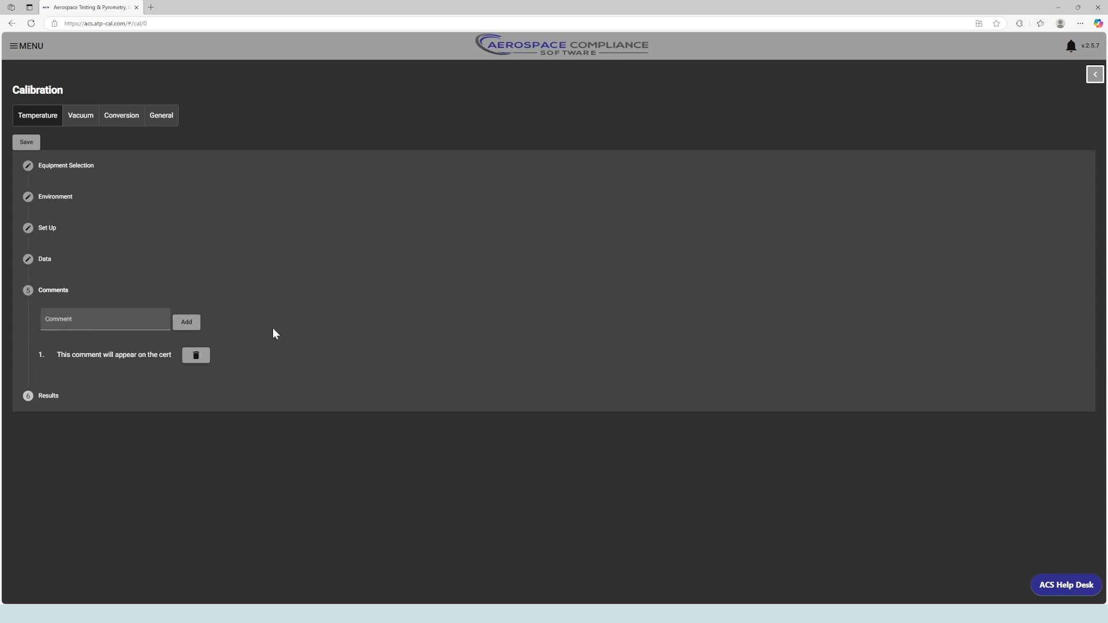
# - Review the temperature calibration results for all instruments and submit the certification
pyautogui.click(274, 394)
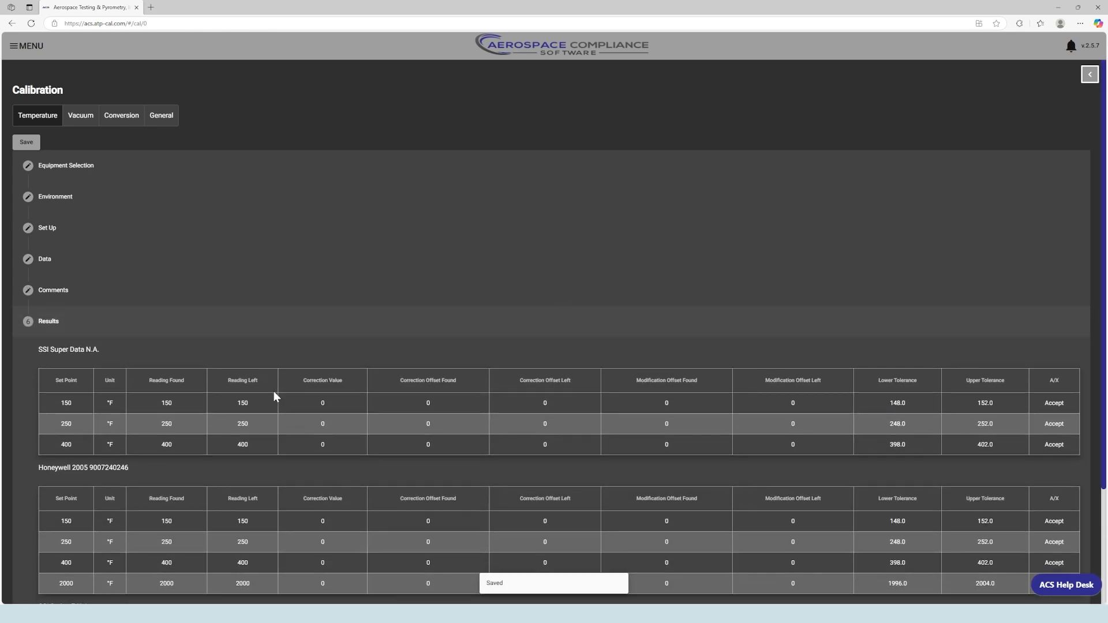
pyautogui.scroll(-3, 295, 348)
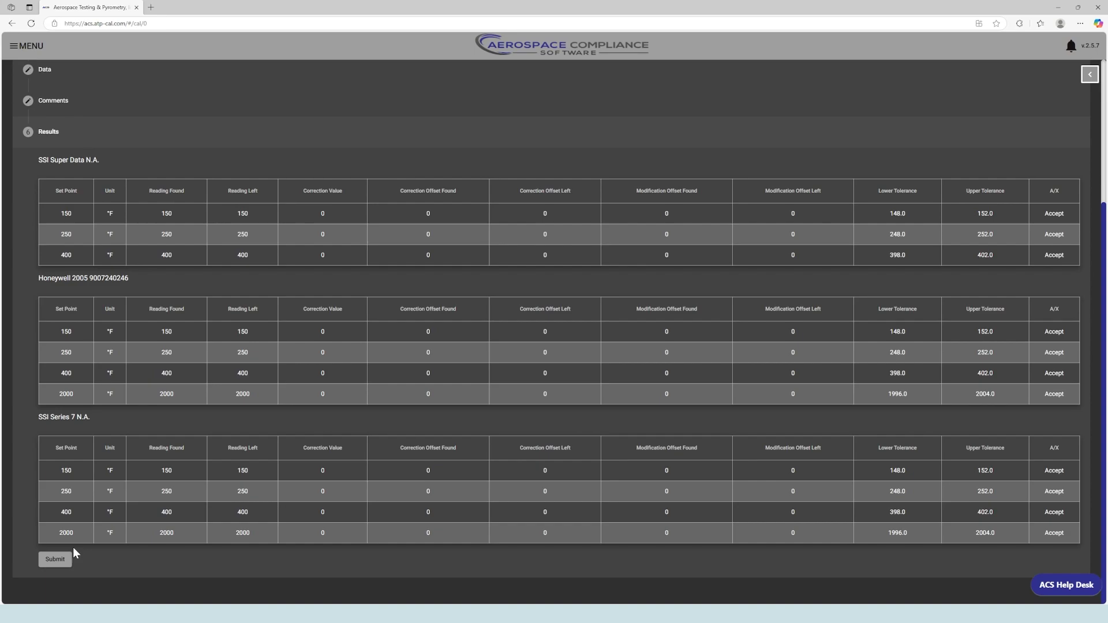
pyautogui.click(65, 560)
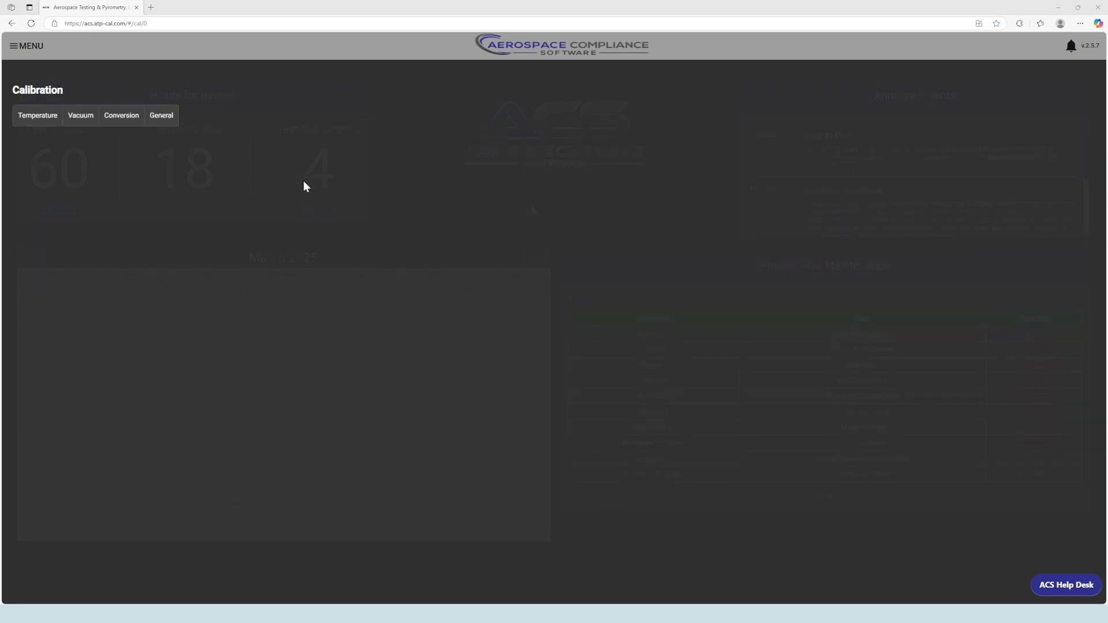
# - Start a vacuum calibration and select the equipment's location and Vacuum 1 as the equipment
pyautogui.click(89, 123)
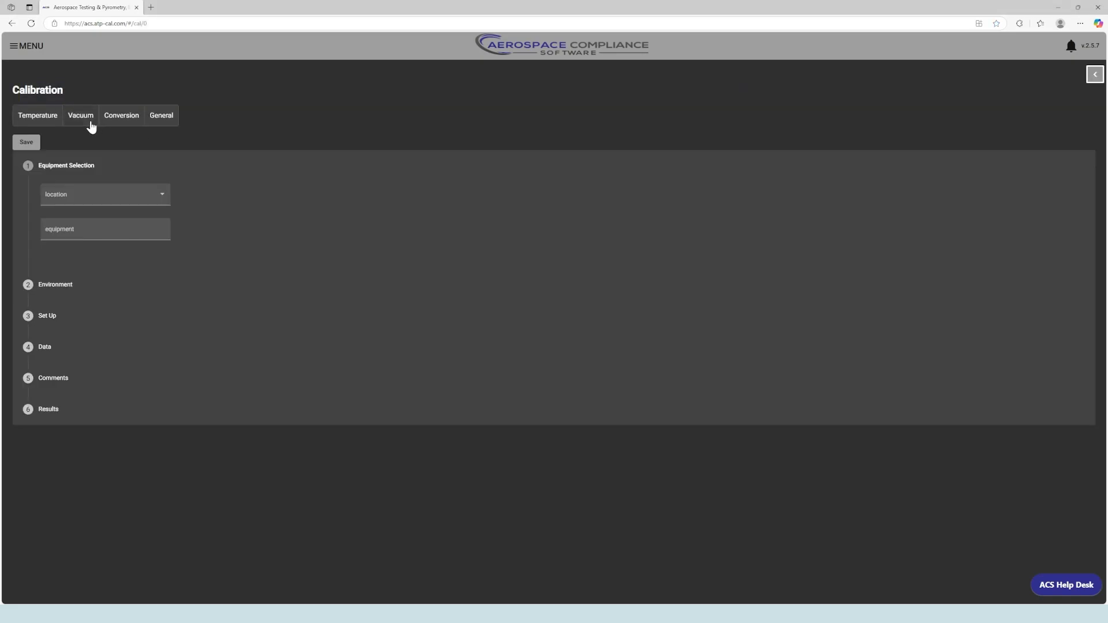
pyautogui.click(129, 202)
pyautogui.click(127, 207)
pyautogui.click(116, 230)
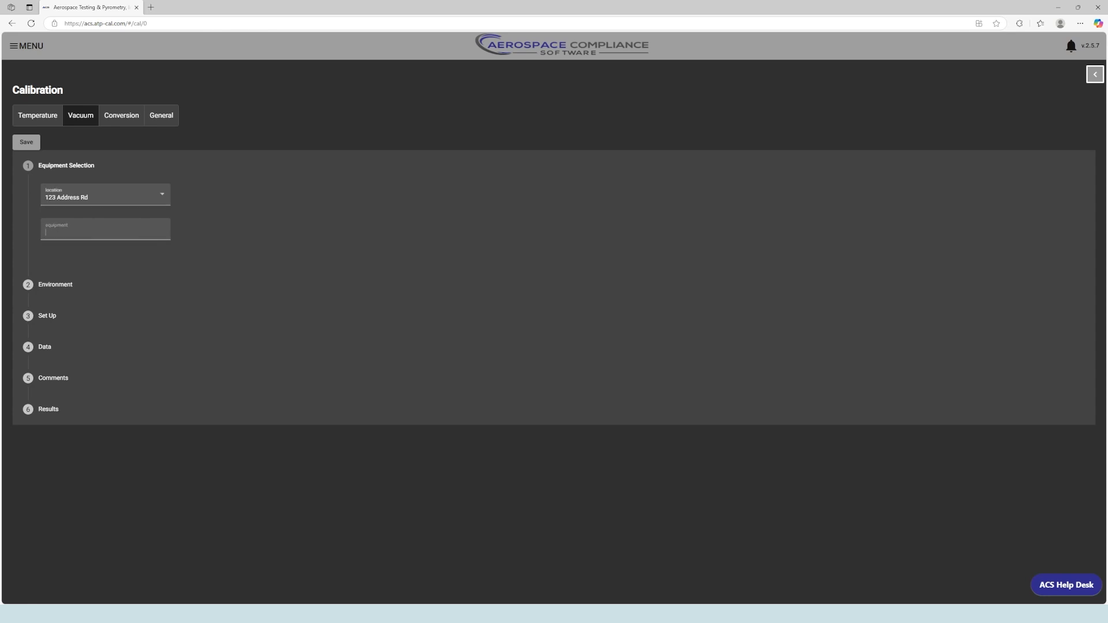
pyautogui.write('Va')
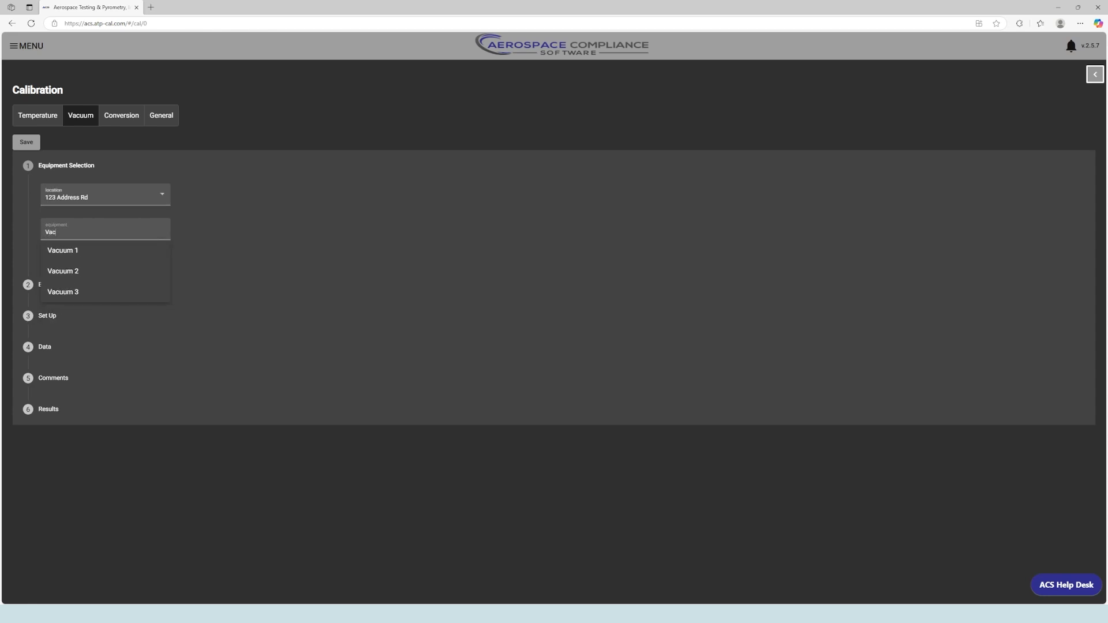
pyautogui.write('c')
pyautogui.click(125, 252)
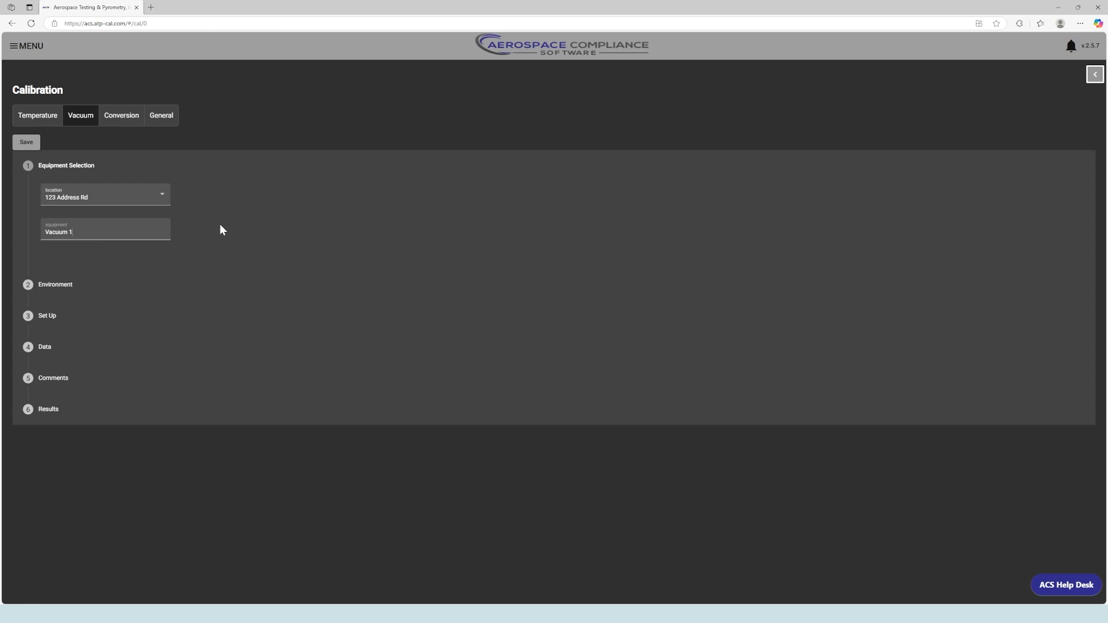
# - In the vacuum calibration data, enter a found reading of 301 for Vac Gauge 2 at the 300 micron point
pyautogui.click(179, 354)
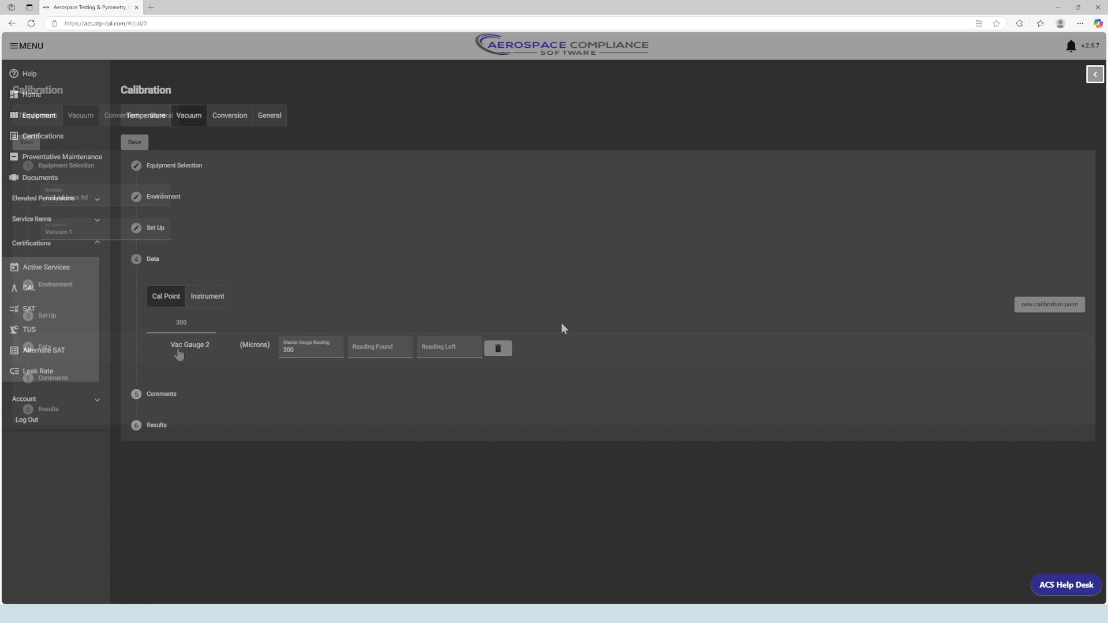
pyautogui.click(378, 347)
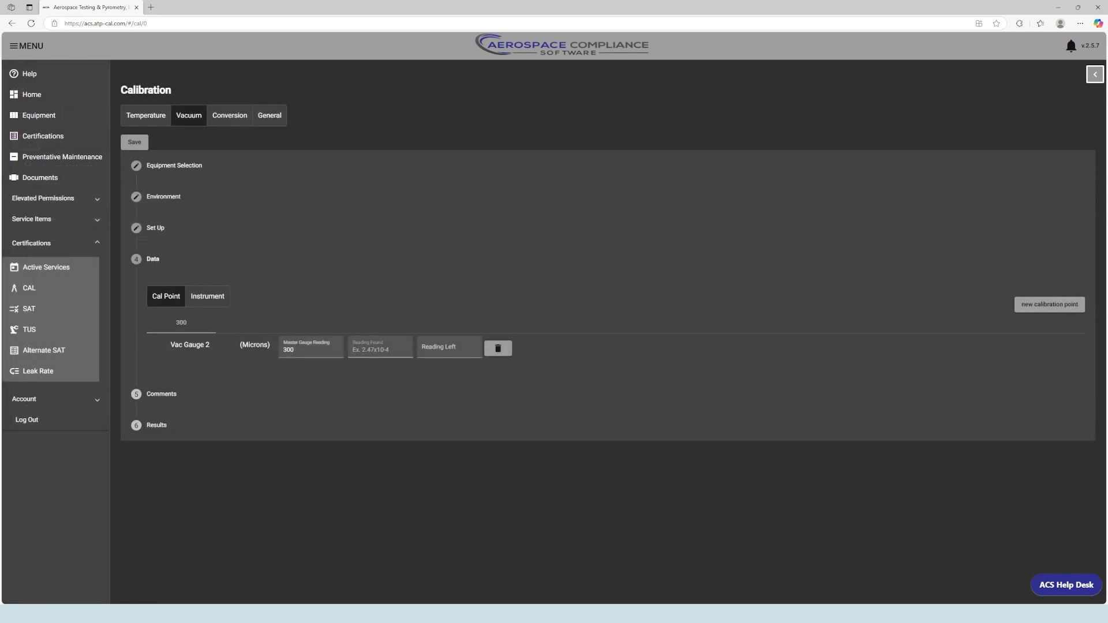
pyautogui.write('301')
pyautogui.click(440, 320)
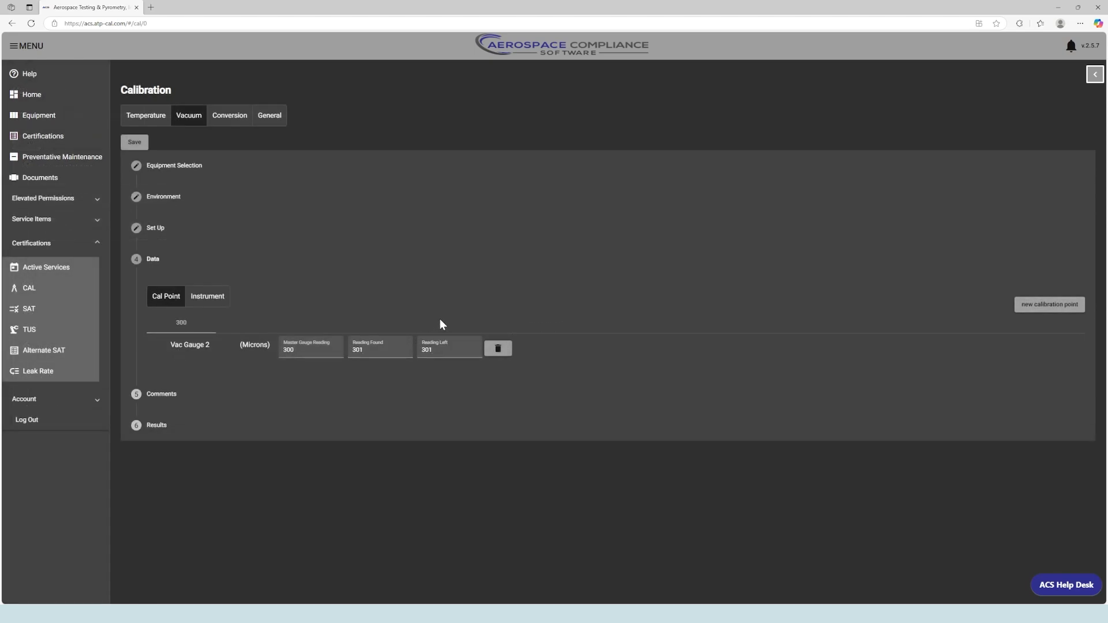
# - Proceed without a comment to the vacuum calibration results and submit the certification
pyautogui.click(431, 385)
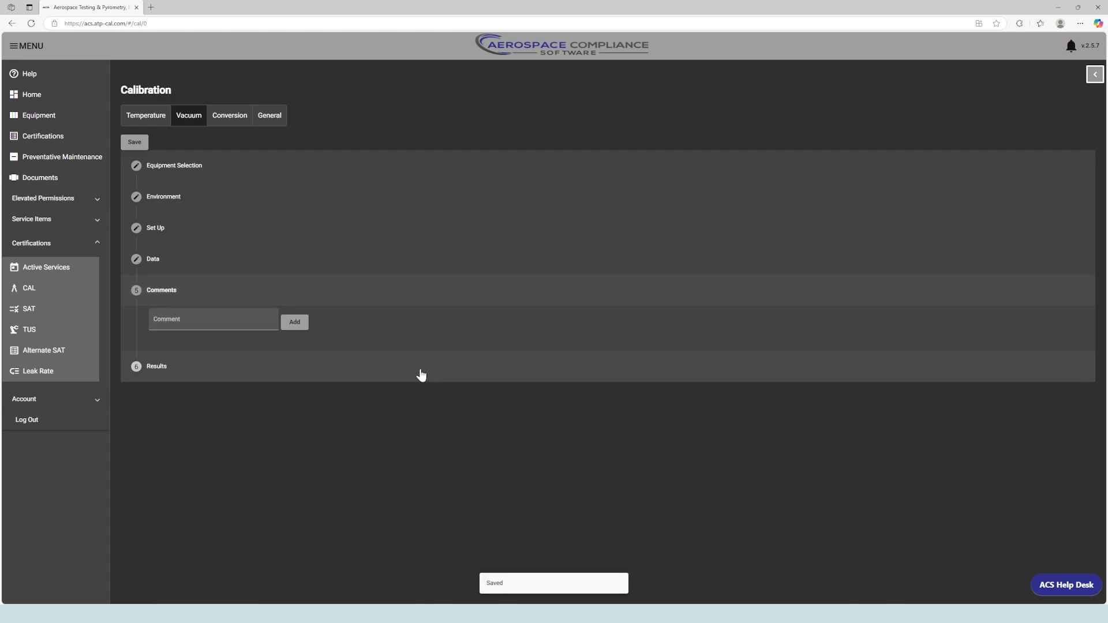
pyautogui.click(420, 375)
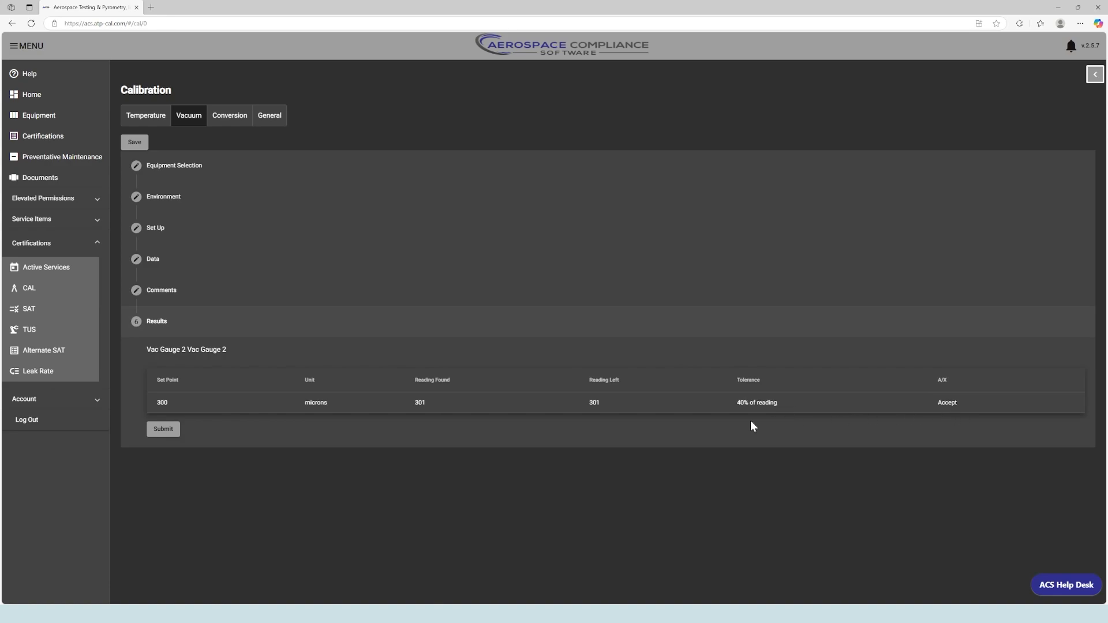
pyautogui.click(166, 433)
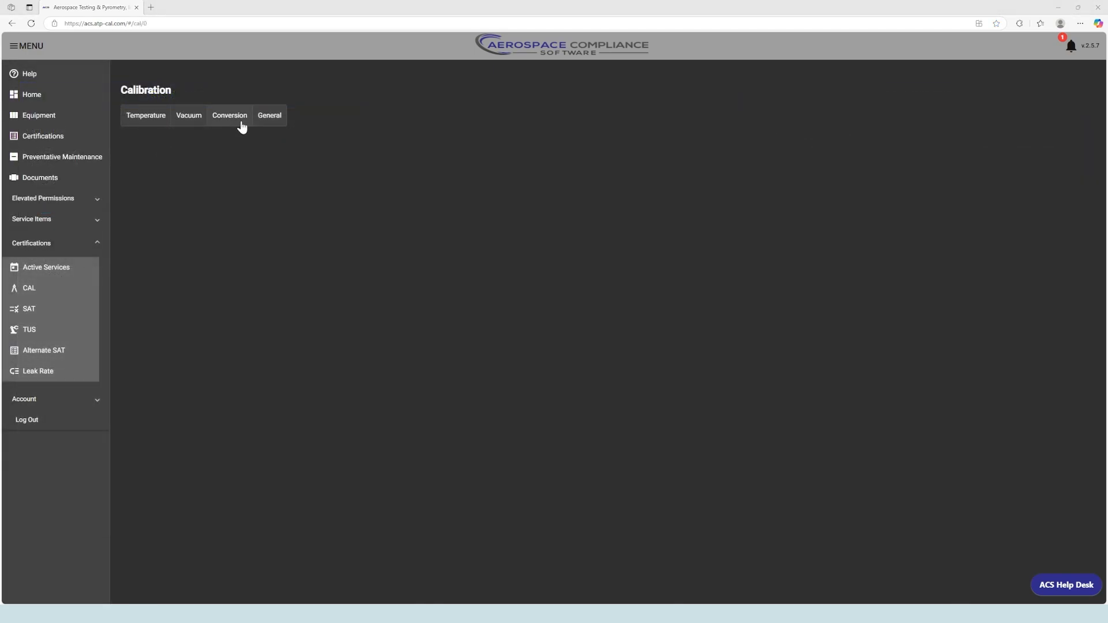
# - Set up a conversion calibration of type vac with test instrument CAL01 and all listed instruments selected
pyautogui.click(240, 123)
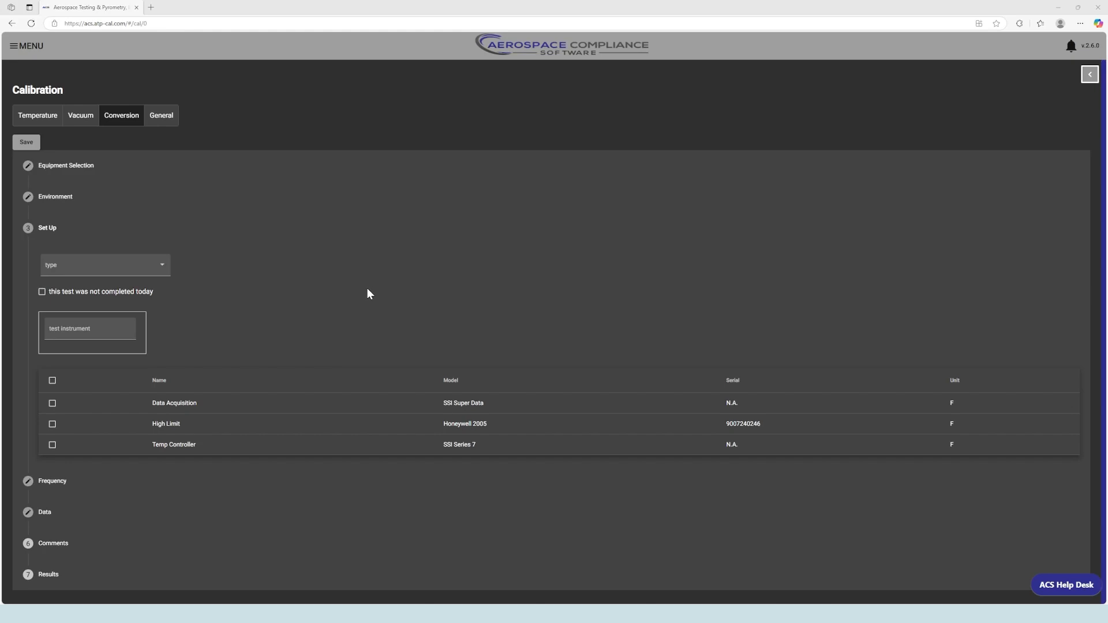
pyautogui.click(162, 267)
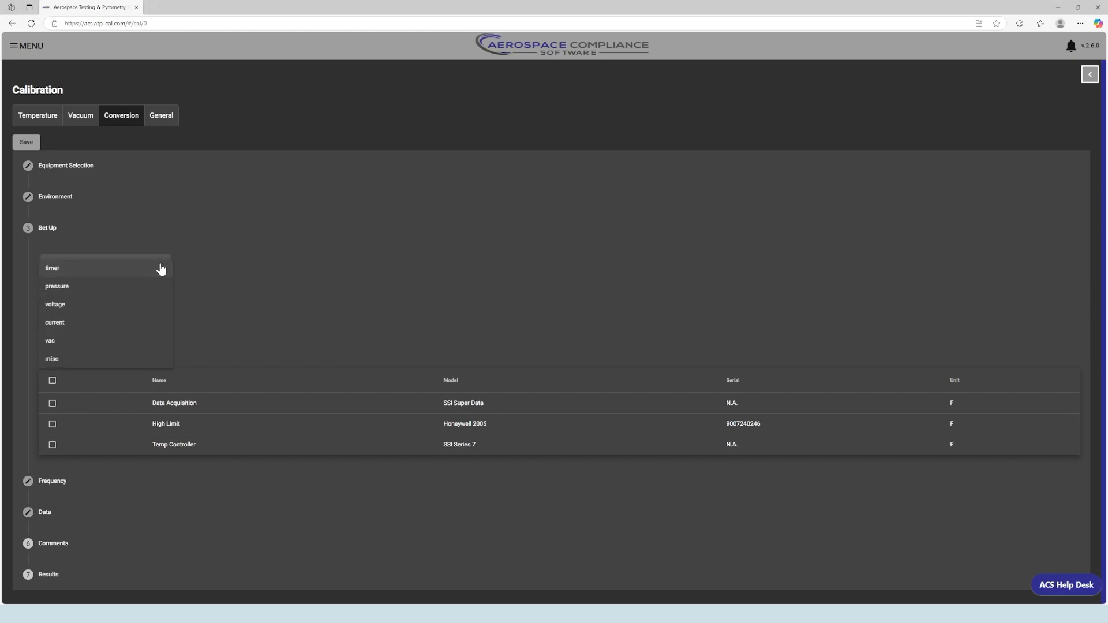
pyautogui.click(117, 344)
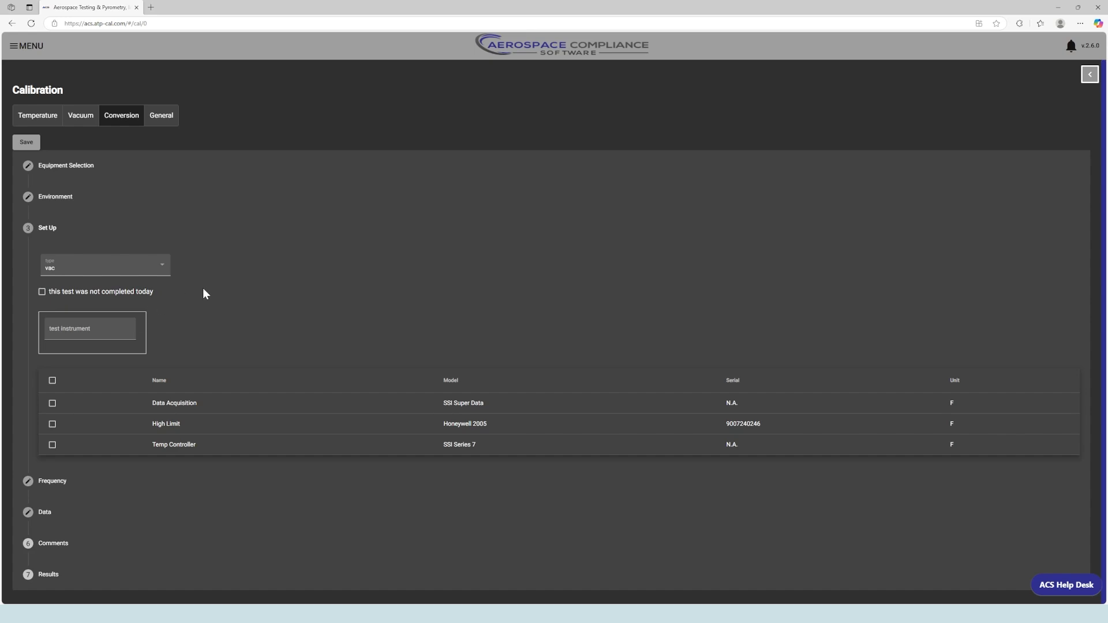
pyautogui.click(90, 329)
pyautogui.write('c')
pyautogui.click(109, 349)
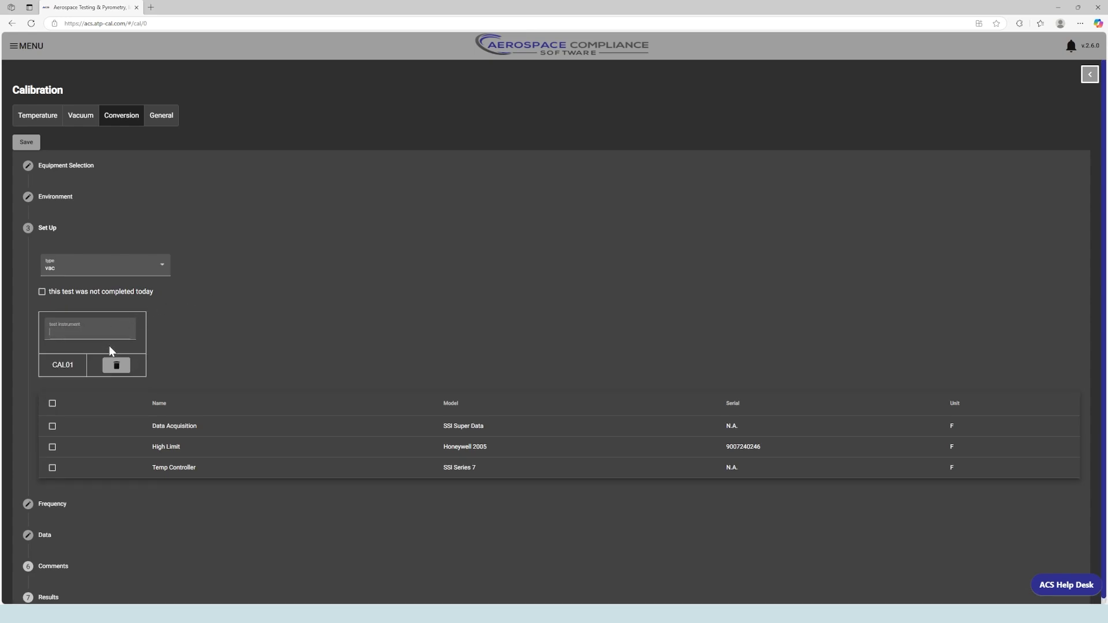
pyautogui.scroll(-1, 211, 317)
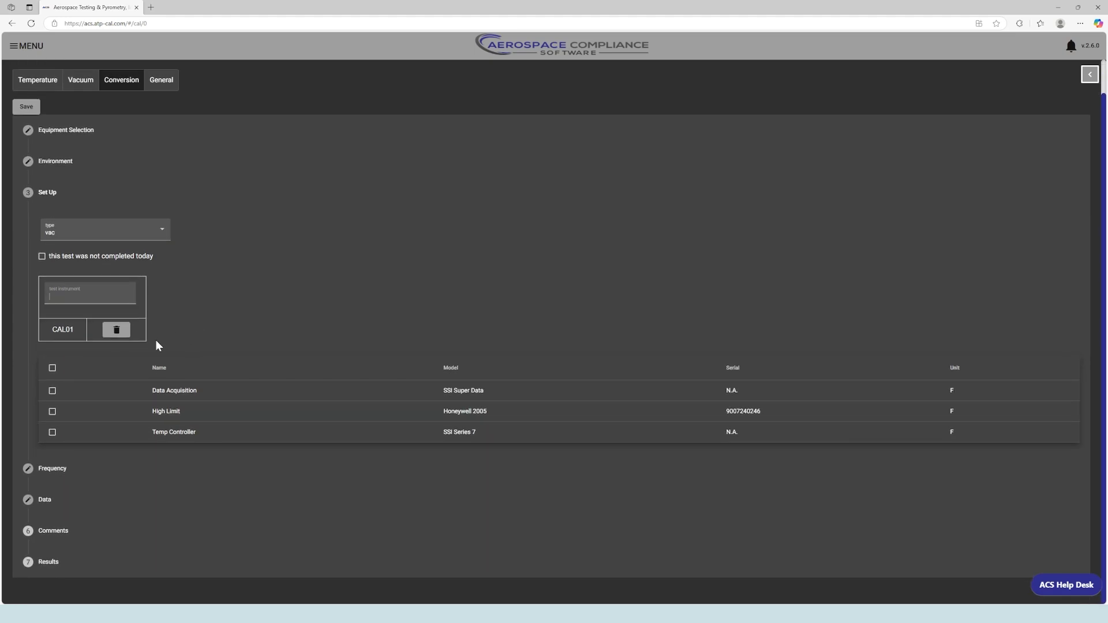
pyautogui.click(53, 368)
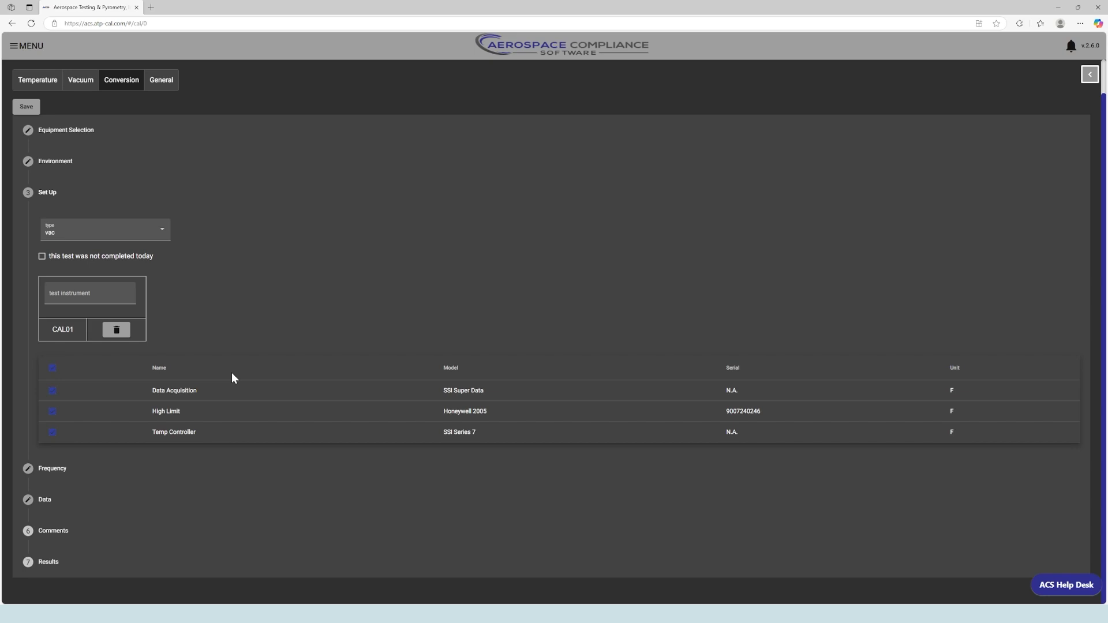
# - Assign a quarterly frequency to all instruments in the conversion calibration
pyautogui.click(233, 469)
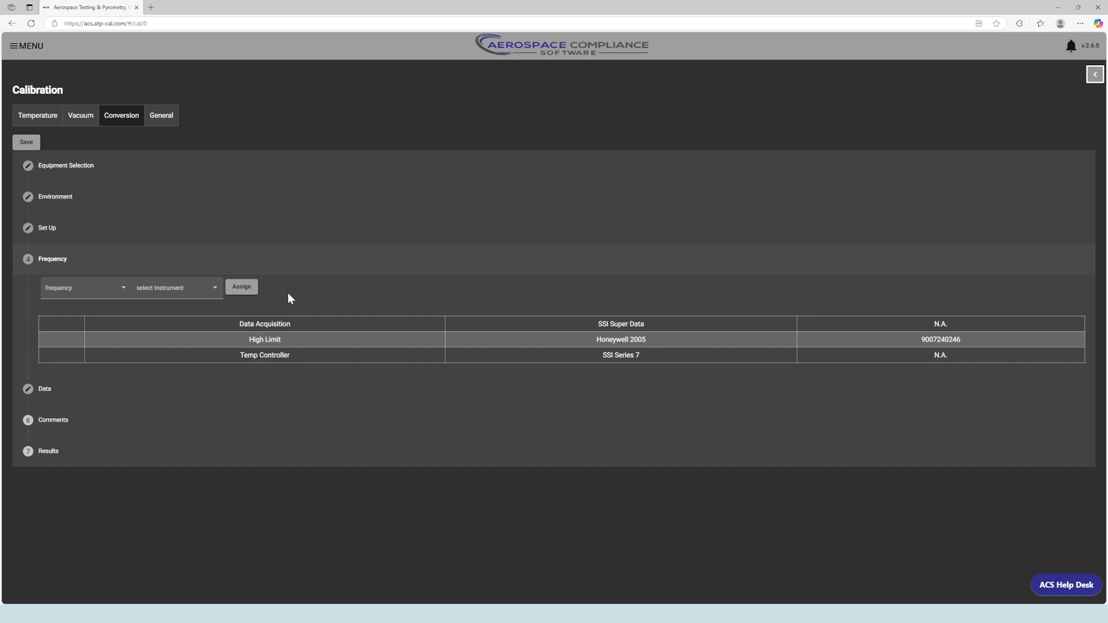
pyautogui.click(121, 290)
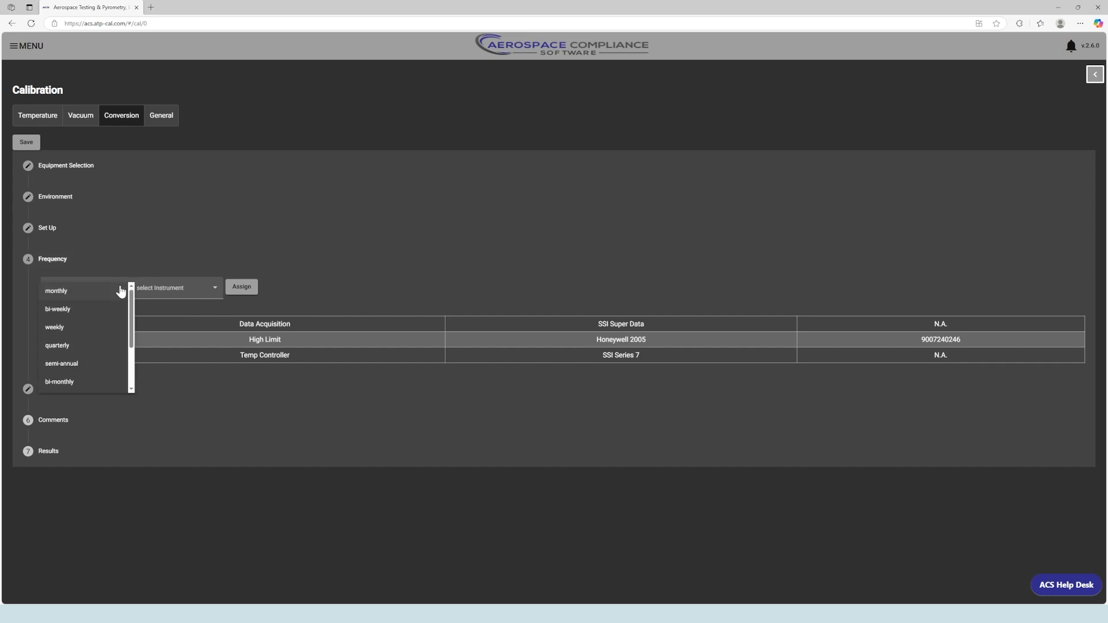
pyautogui.click(95, 347)
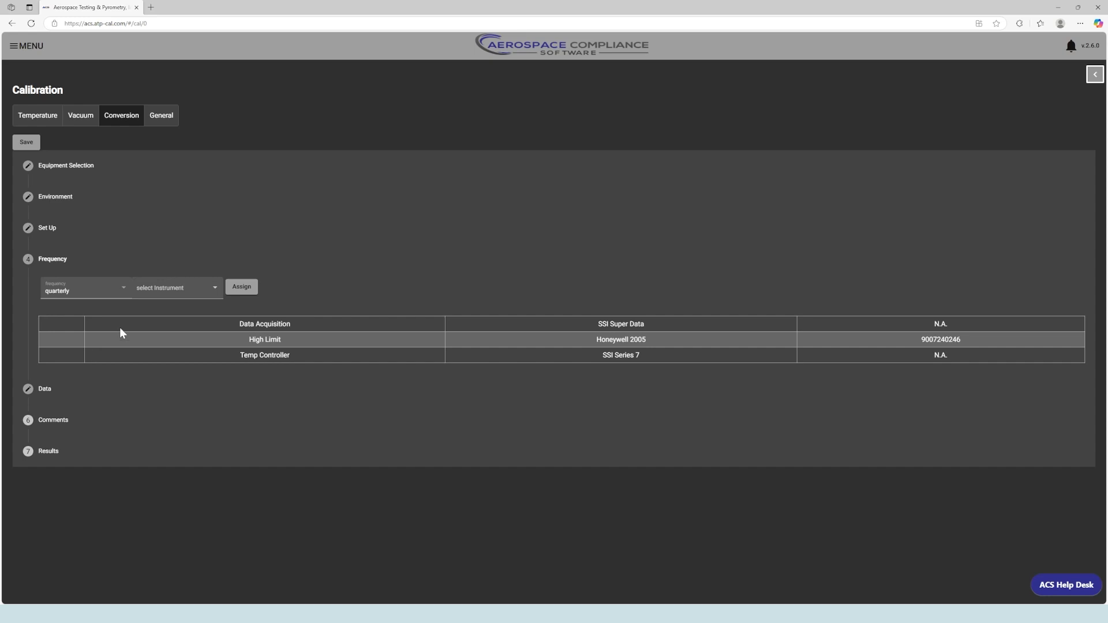
pyautogui.click(210, 290)
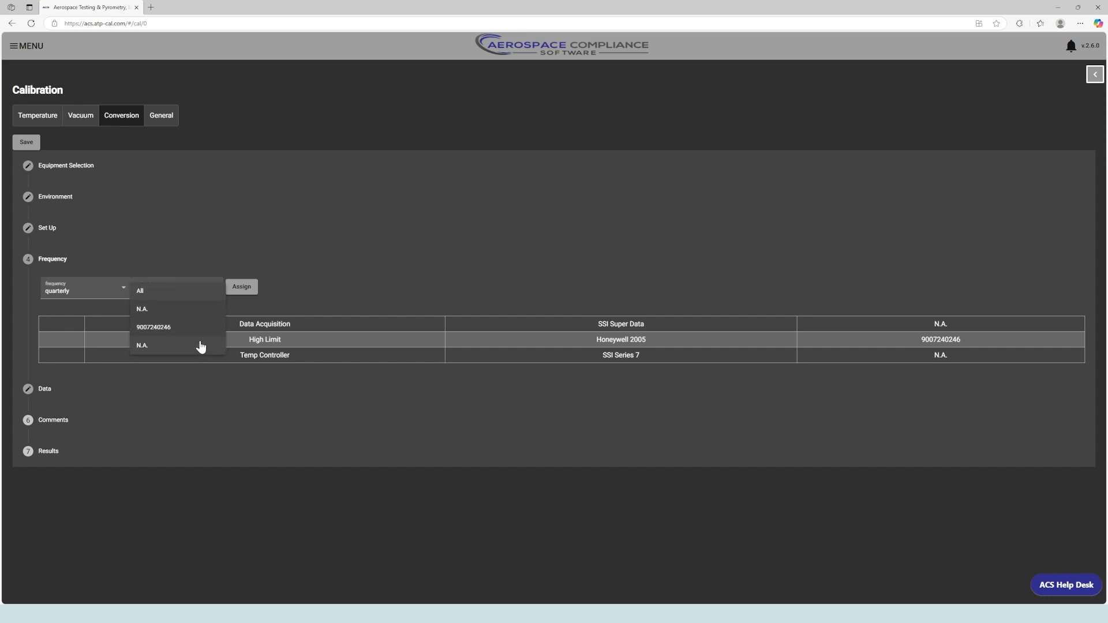
pyautogui.click(200, 293)
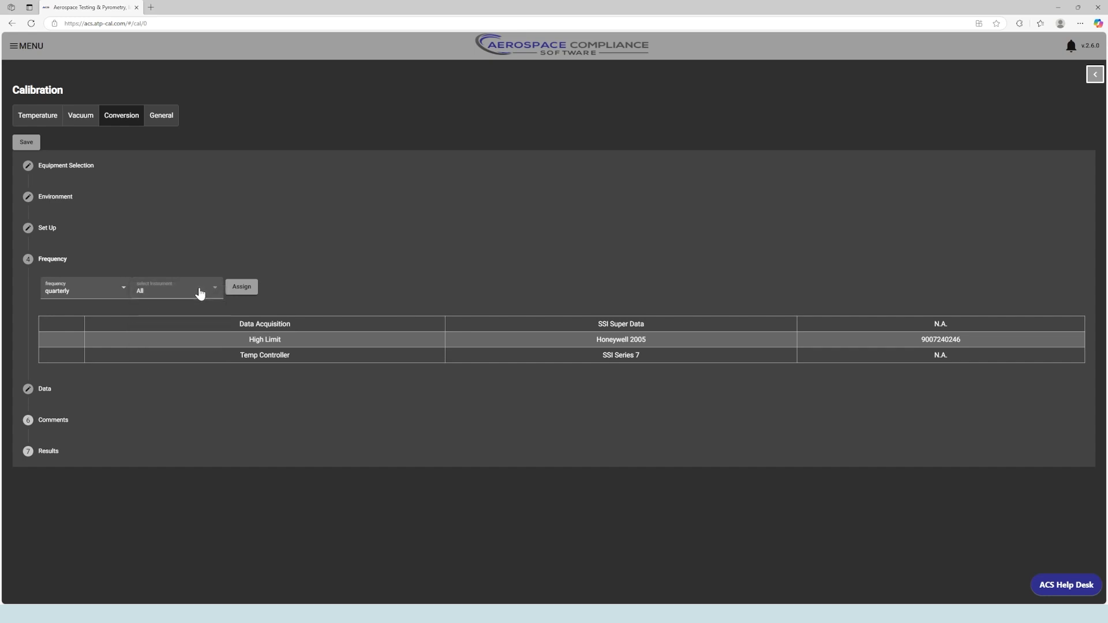
pyautogui.click(244, 290)
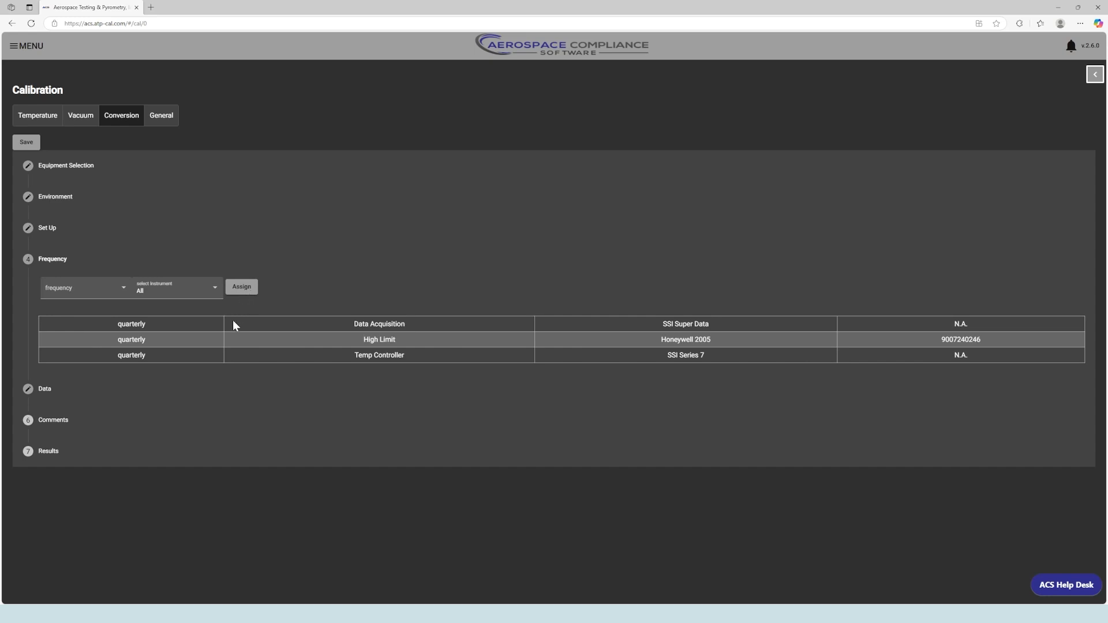
# - Add a calibration point of 500 to the conversion calibration data
pyautogui.click(226, 385)
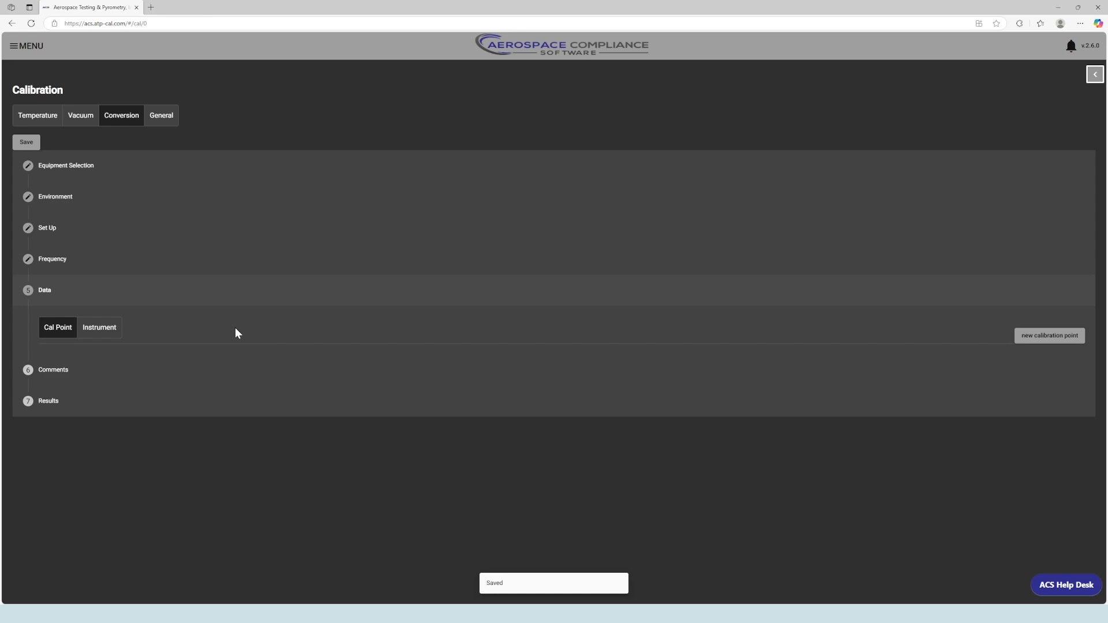
pyautogui.click(1020, 337)
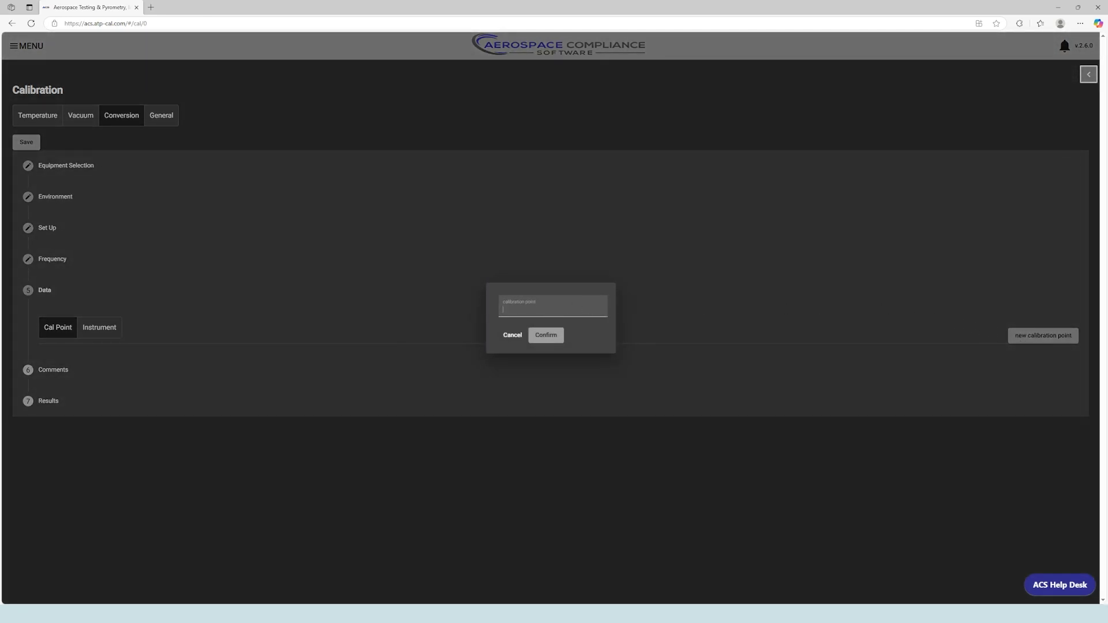
pyautogui.click(562, 337)
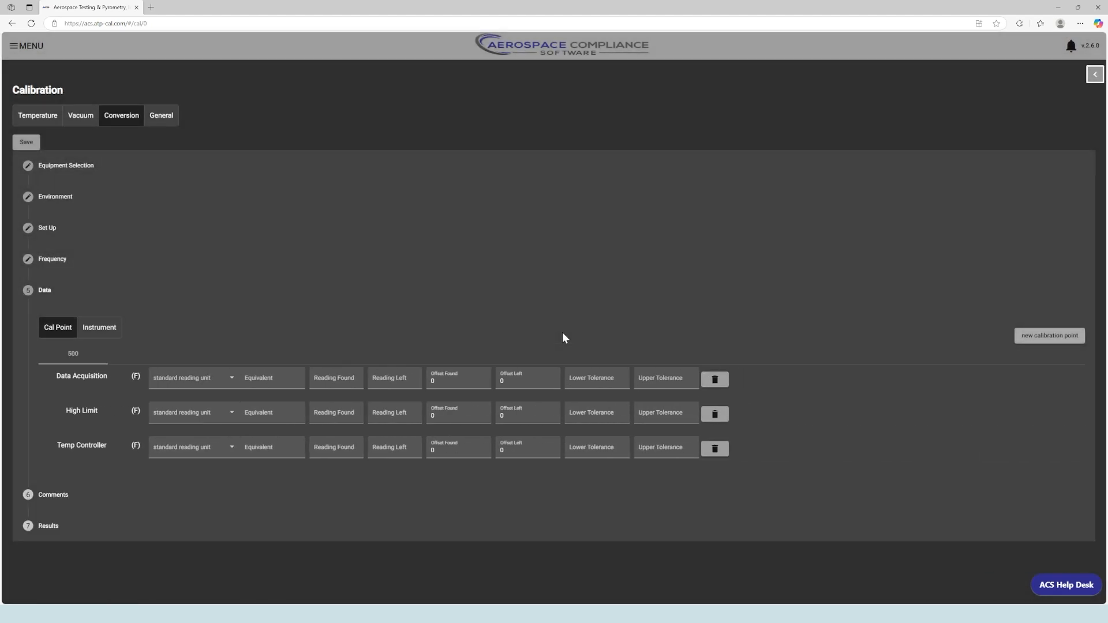
# - For Data Acquisition at the 500 point, choose a vacuum furnace pressure unit and enter 300 for the equivalent and the found reading
pyautogui.click(229, 380)
pyautogui.scroll(-5, 213, 434)
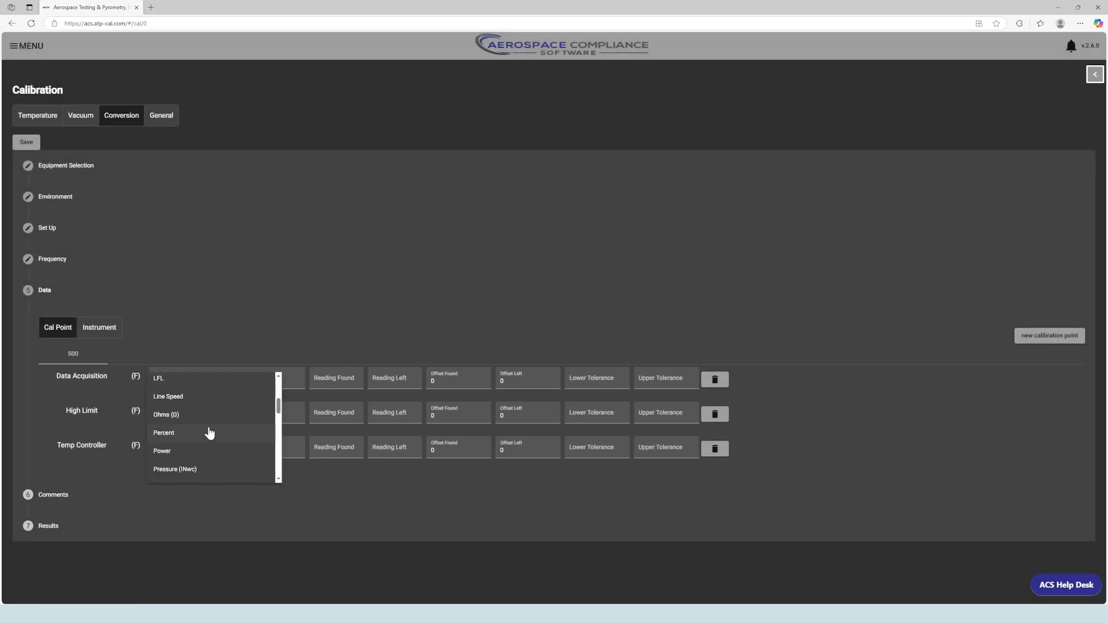
pyautogui.scroll(-10, 210, 432)
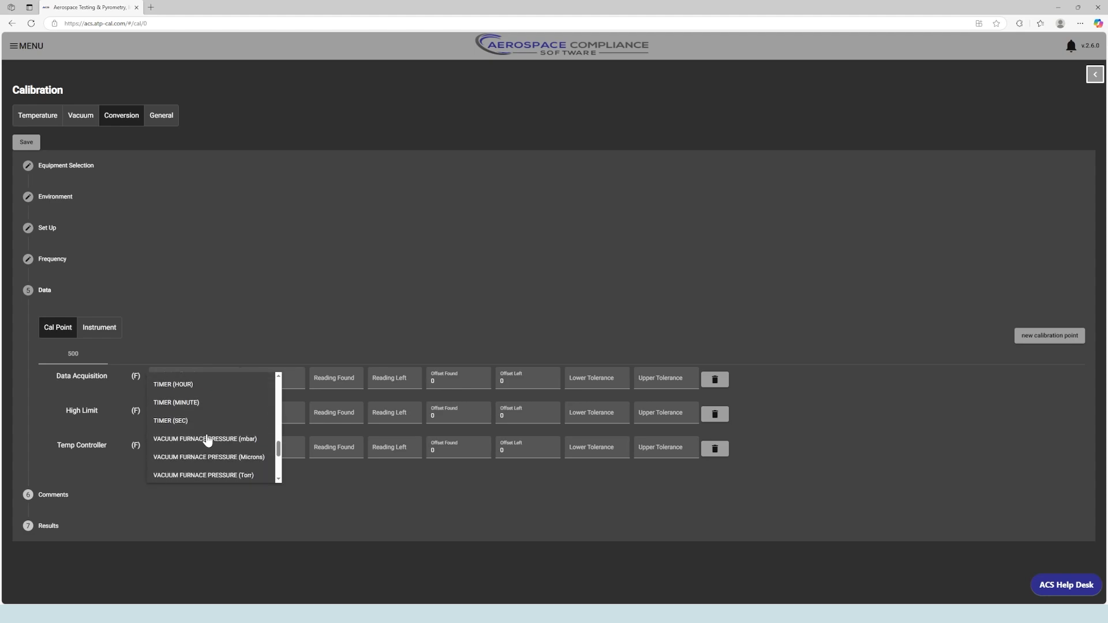
pyautogui.scroll(-2, 207, 440)
pyautogui.click(210, 422)
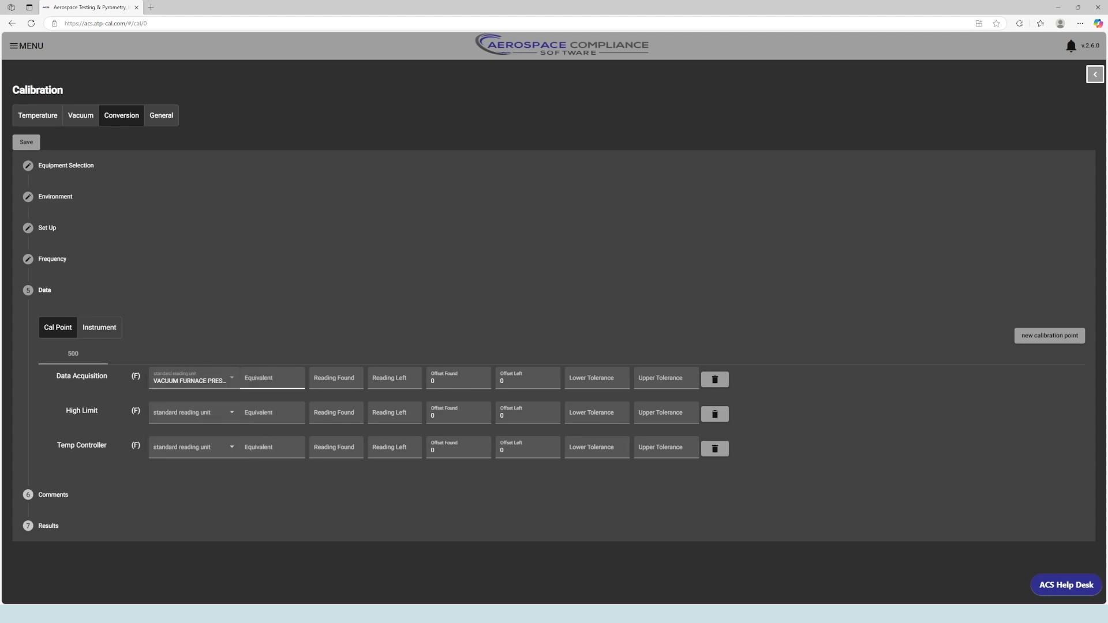
pyautogui.click(275, 380)
pyautogui.click(391, 391)
pyautogui.write('300')
pyautogui.click(332, 379)
pyautogui.write('300')
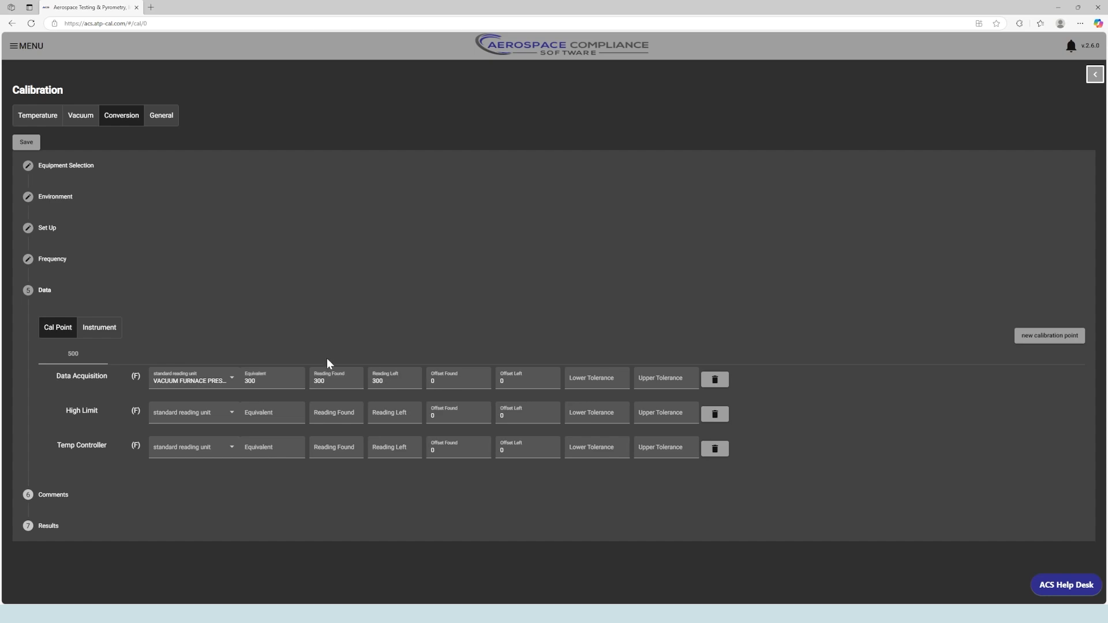
# - For High Limit, choose a vacuum furnace pressure unit and enter 300 for the equivalent and the found reading
pyautogui.click(224, 418)
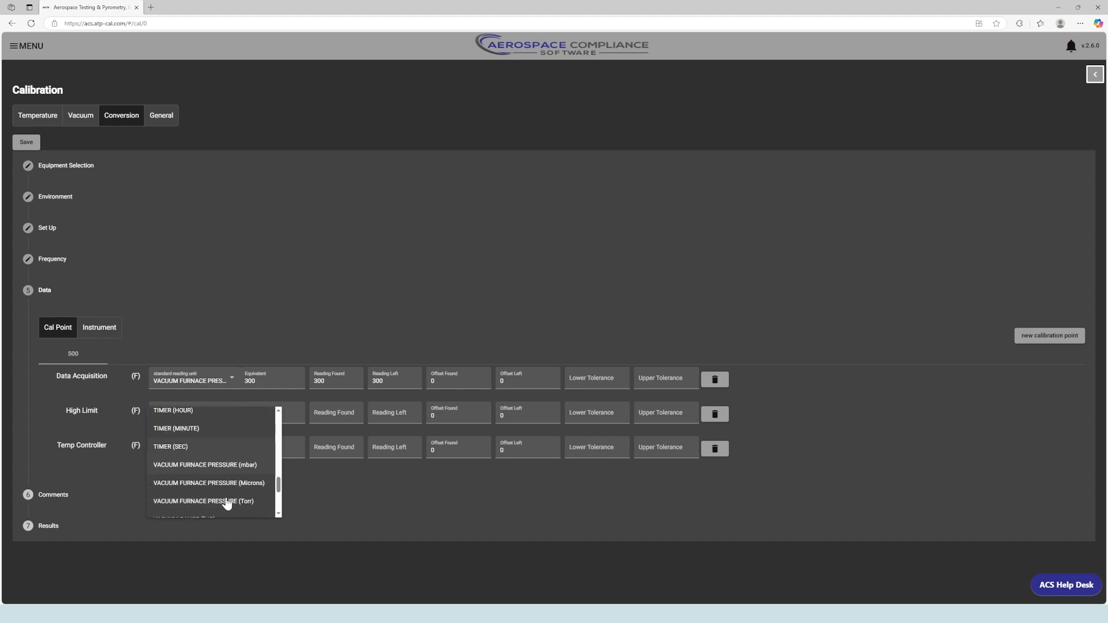
pyautogui.click(225, 505)
pyautogui.click(331, 414)
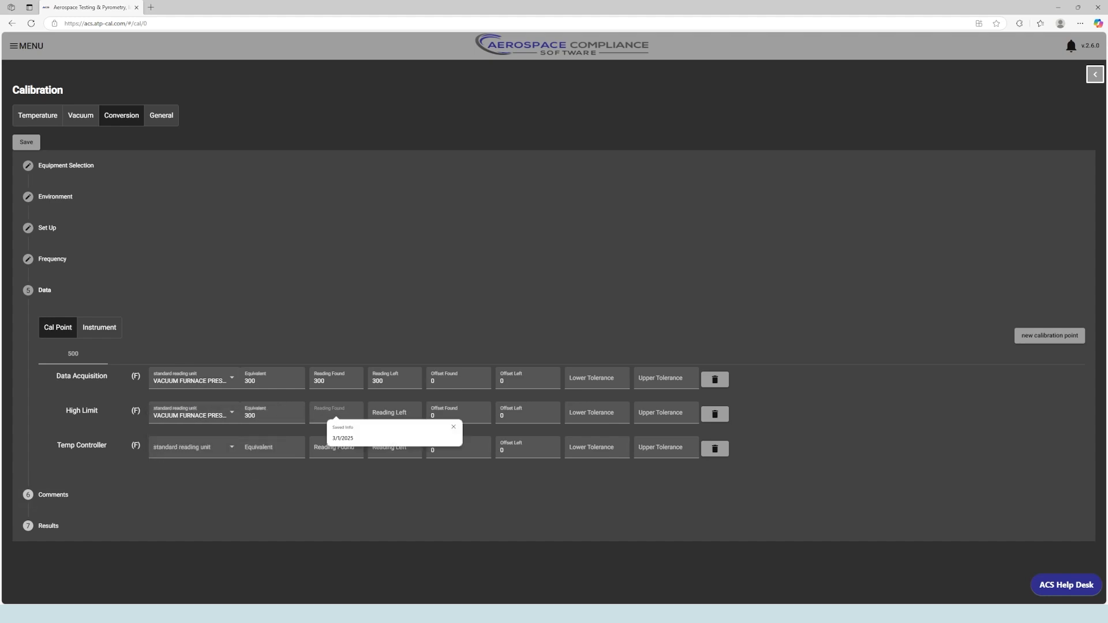
pyautogui.write('300')
# - For Temp Controller, choose VACUUM FURNACE PRESSURE (Microns) and enter 300 for the equivalent and the found reading
pyautogui.click(219, 449)
pyautogui.press('v')
pyautogui.scroll(-2, 224, 495)
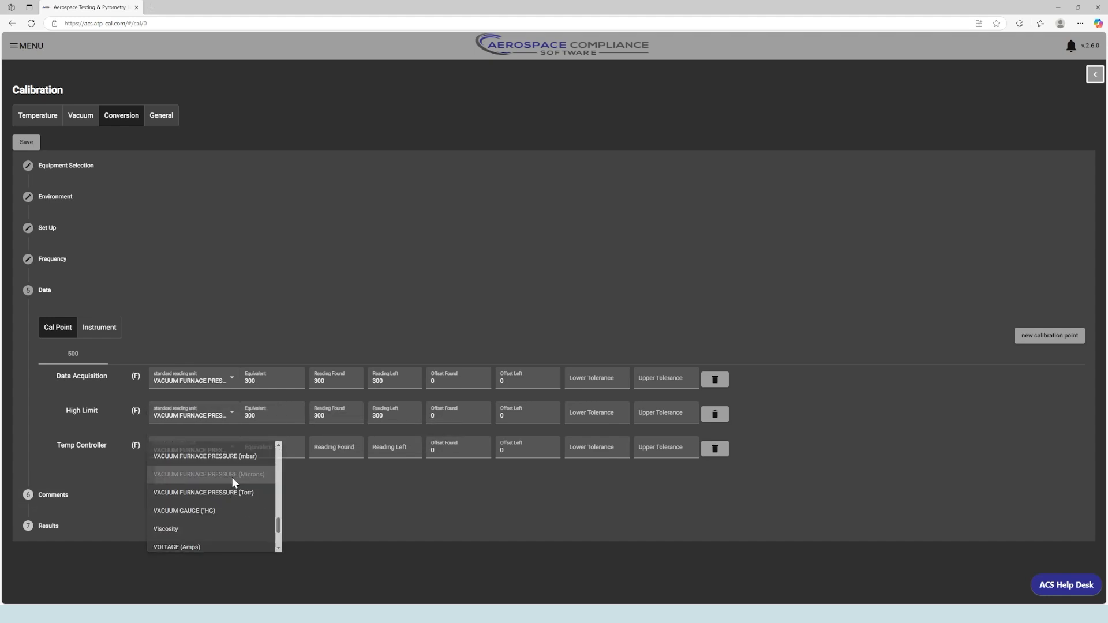
pyautogui.click(232, 475)
pyautogui.click(271, 450)
pyautogui.write('300')
pyautogui.click(340, 449)
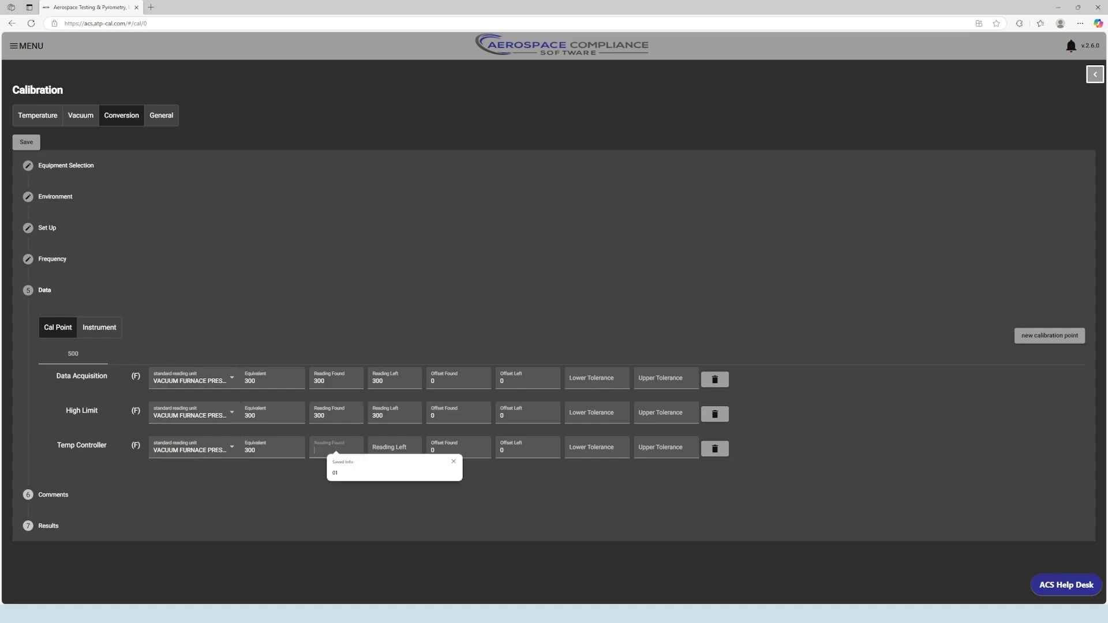
pyautogui.write('300')
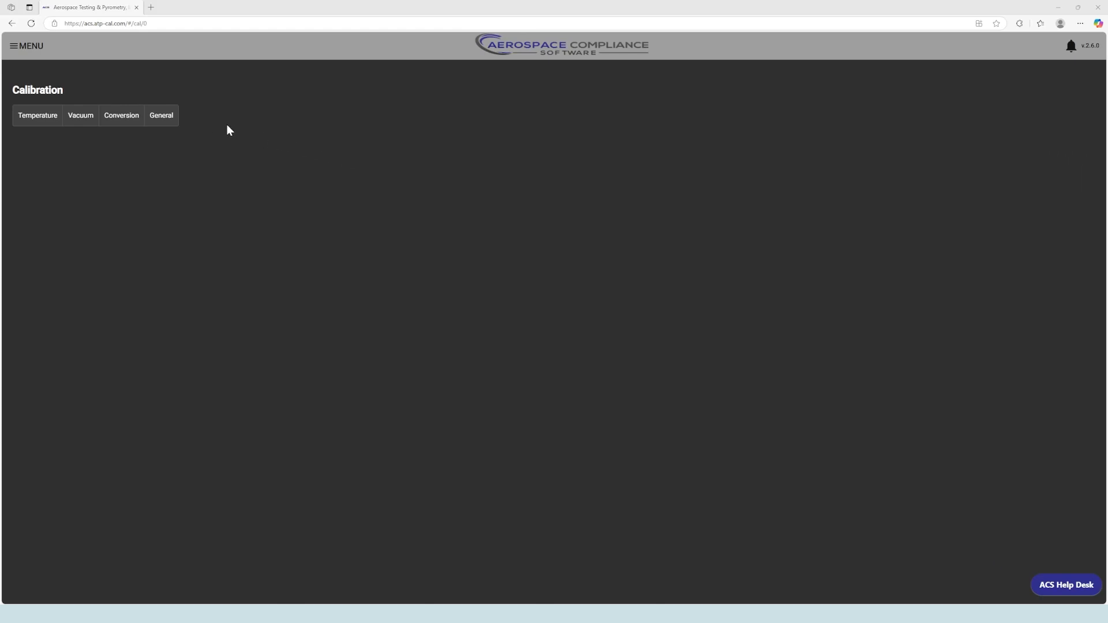
# - Start a general calibration and assign the standard 2750G - Proc Inst - Digital to all instruments
pyautogui.click(171, 123)
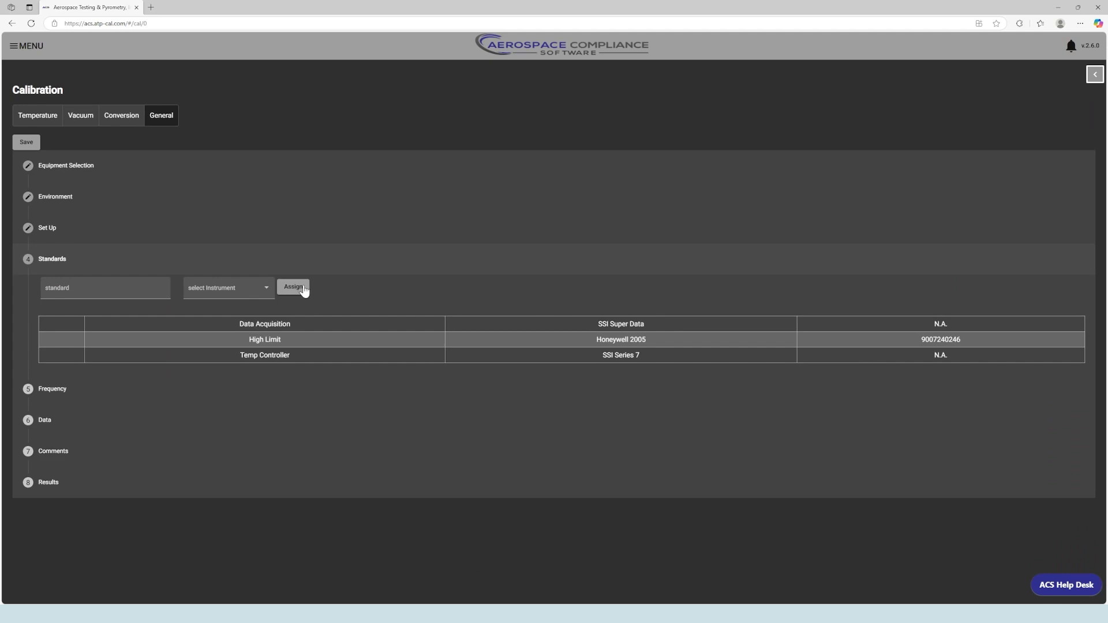
pyautogui.click(104, 289)
pyautogui.write('2750')
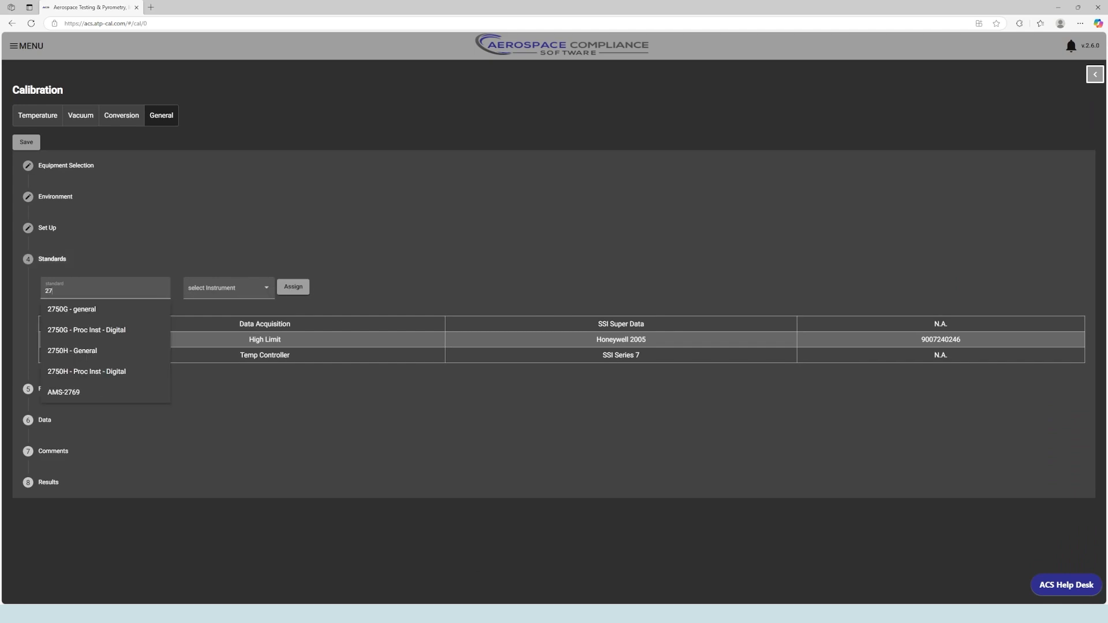
pyautogui.click(125, 333)
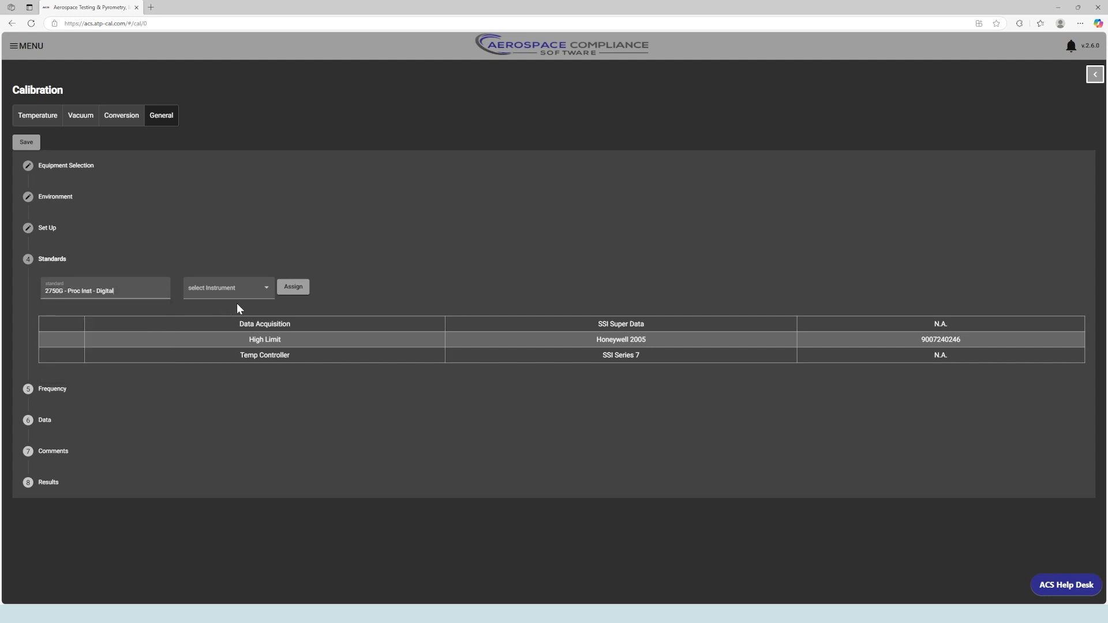
pyautogui.click(254, 297)
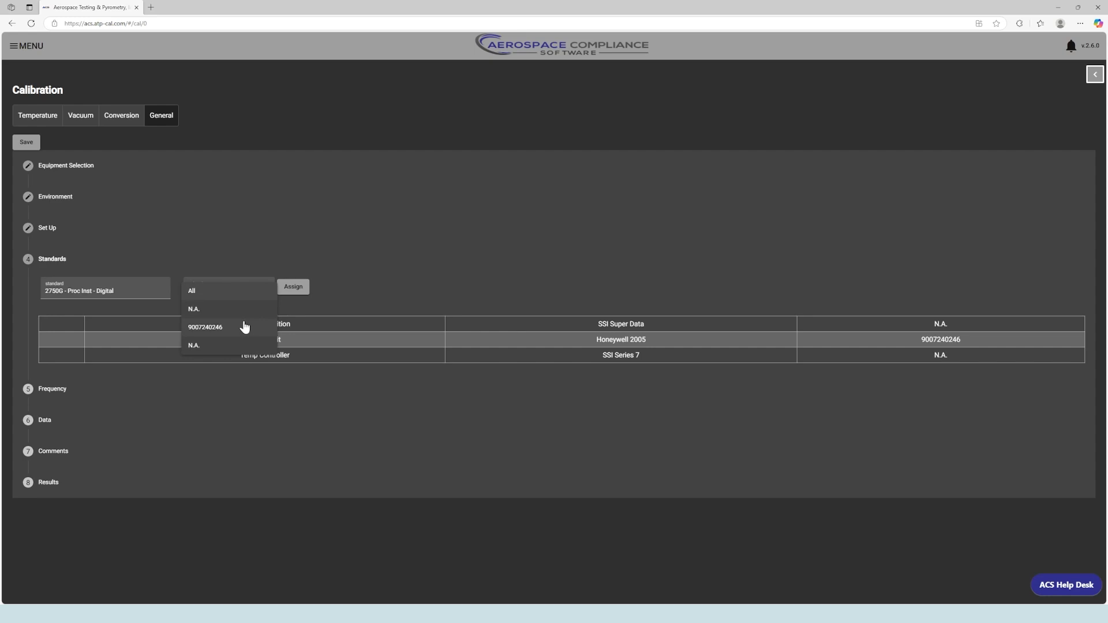
pyautogui.click(245, 296)
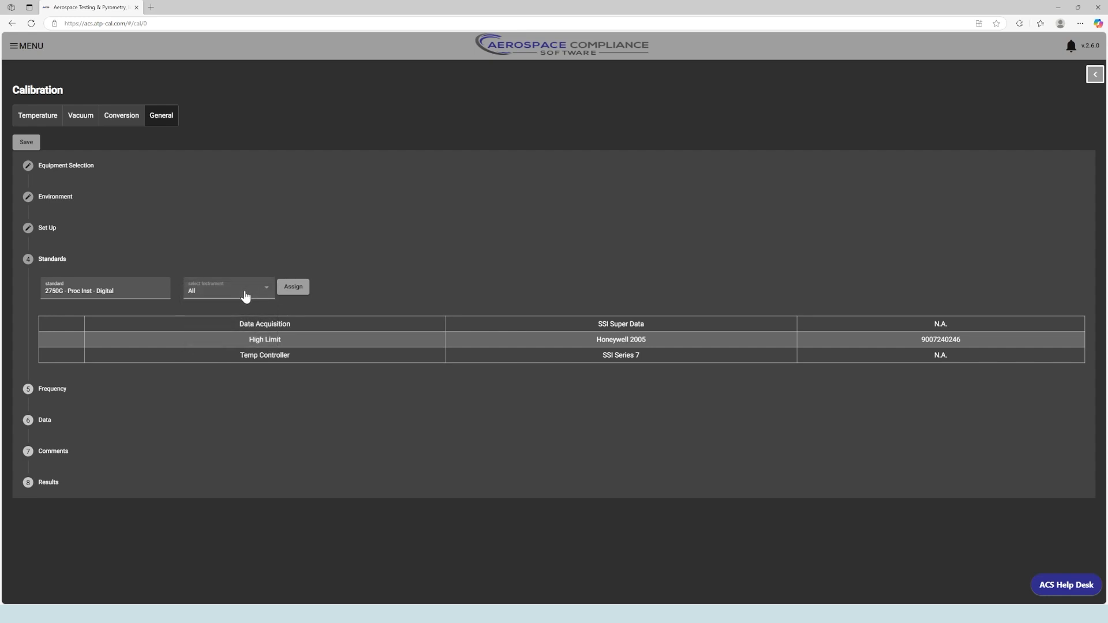
pyautogui.click(297, 293)
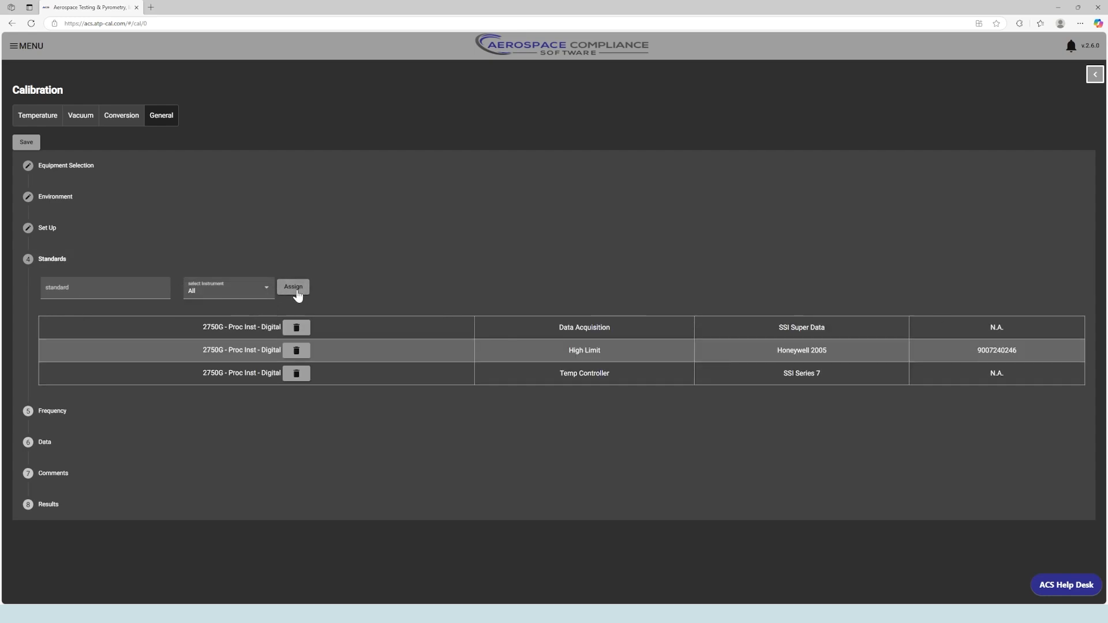